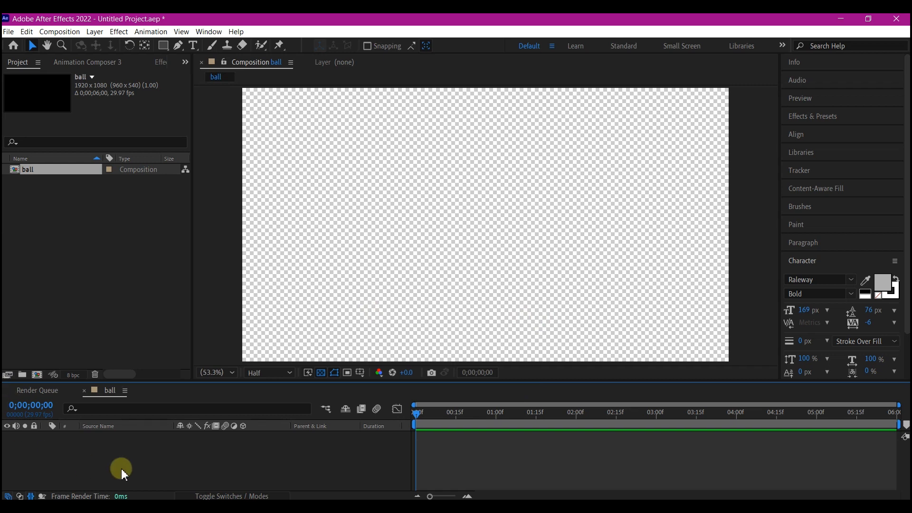
# Add a black 1920 × 1080 px solid layer to the ball composition
pyautogui.rightClick(224, 450)
pyautogui.moveTo(240, 328)
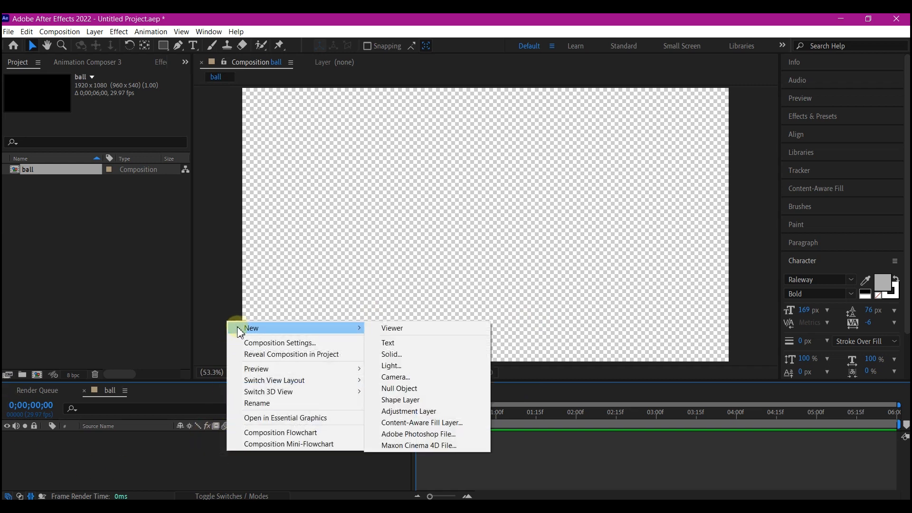
pyautogui.click(396, 354)
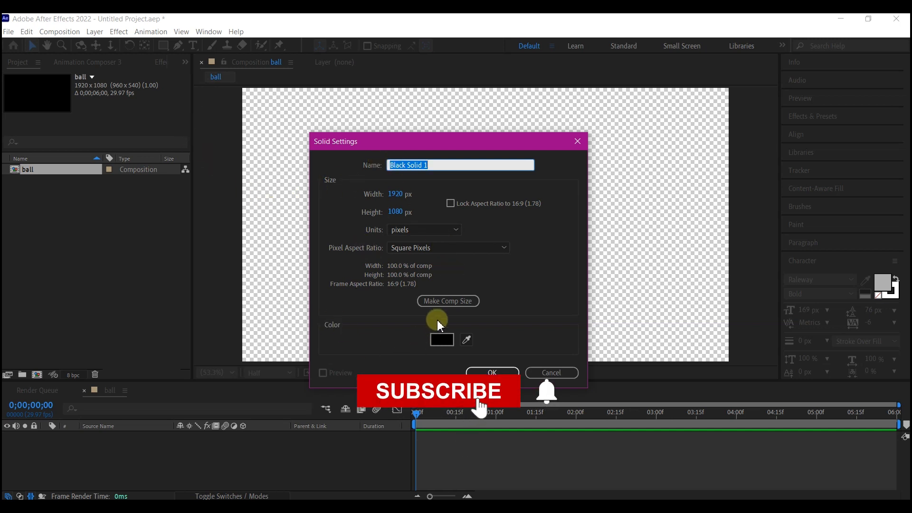
pyautogui.click(470, 372)
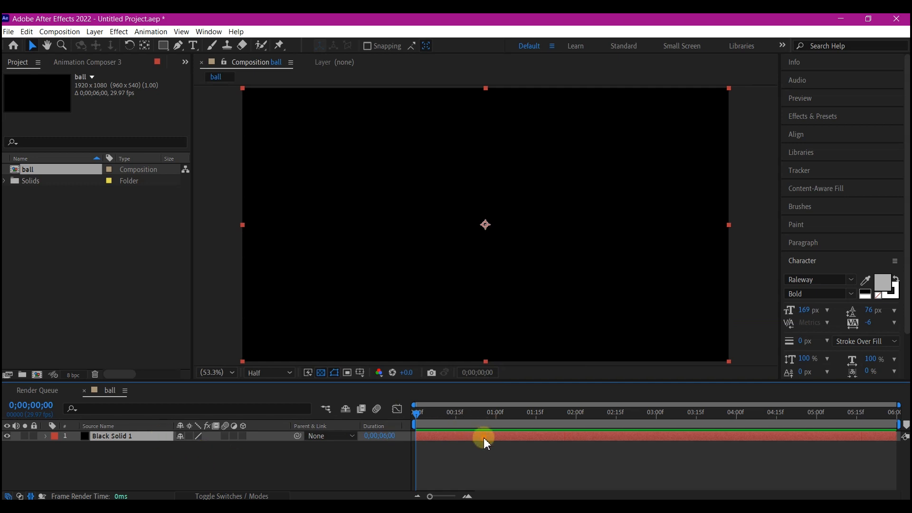
# Apply the Fill effect to the black solid and display its effect settings
pyautogui.hotkey('ctrl', 'space')
pyautogui.write('fill')
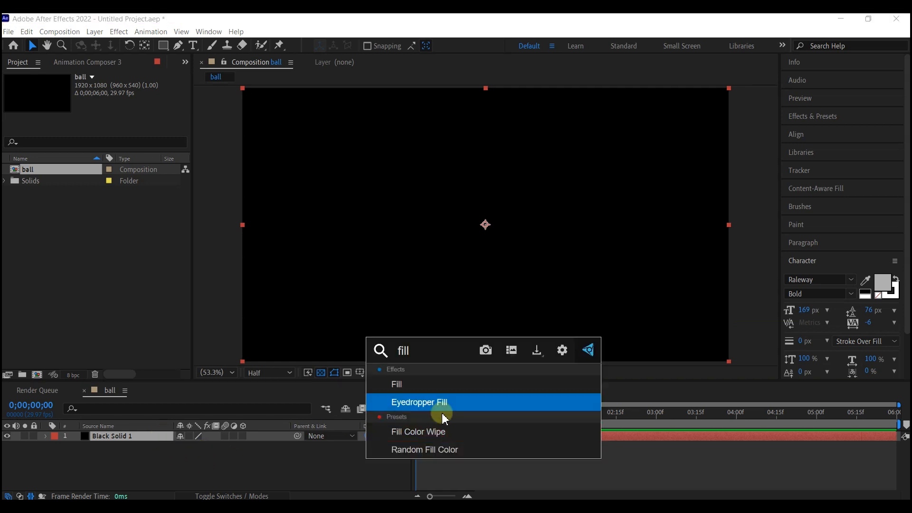
pyautogui.click(445, 385)
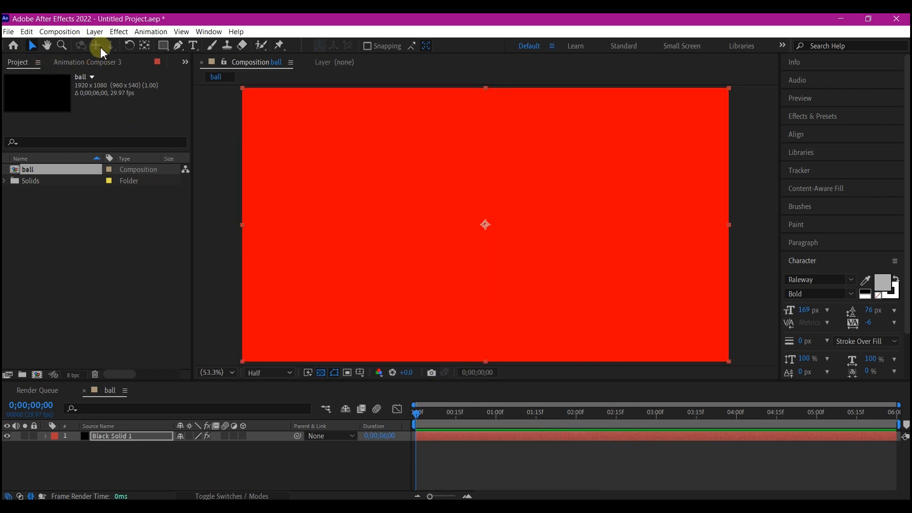
pyautogui.click(185, 62)
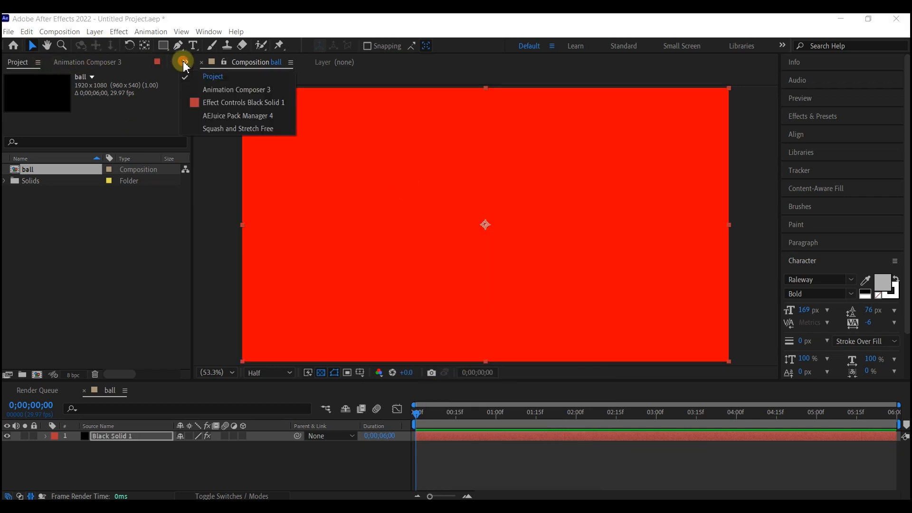
pyautogui.click(212, 102)
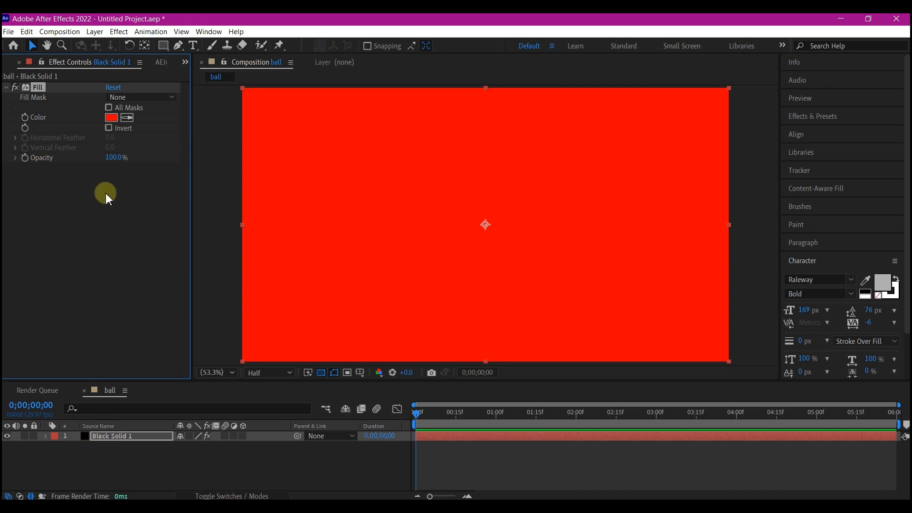
# Duplicate the red-filled solid and set the copy's fill color to yellow FFD400
pyautogui.click(124, 437)
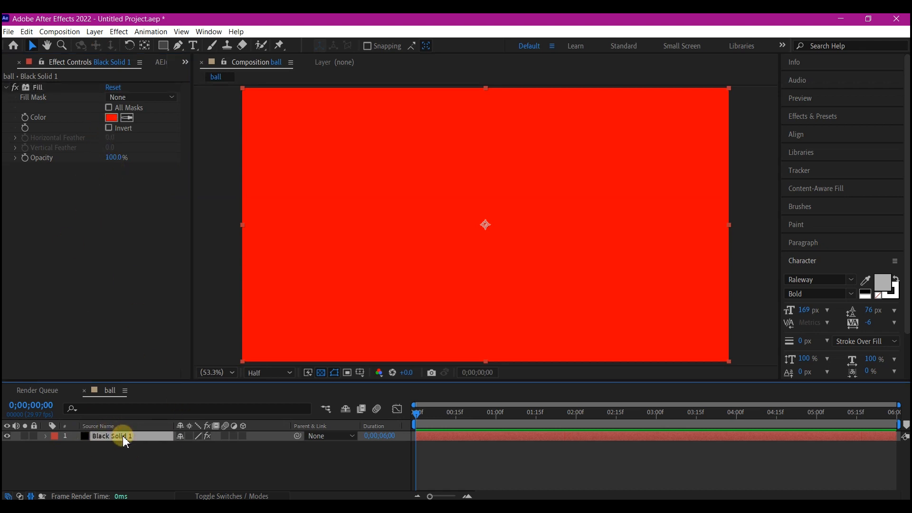
pyautogui.hotkey('ctrl', 'd')
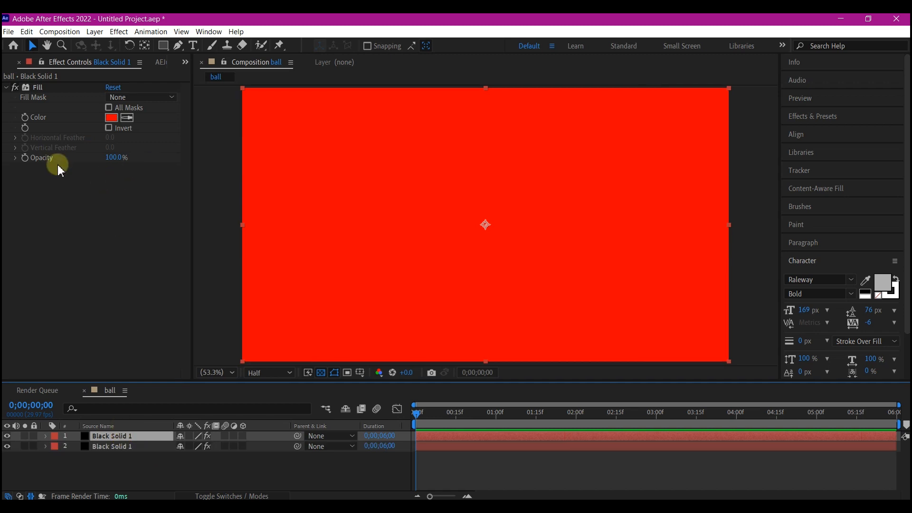
pyautogui.click(112, 119)
pyautogui.write('FFD400')
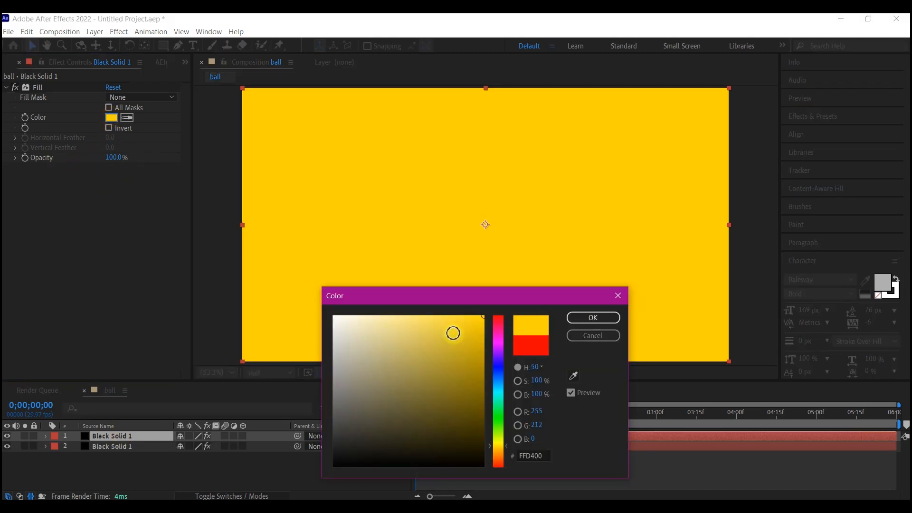
pyautogui.click(593, 318)
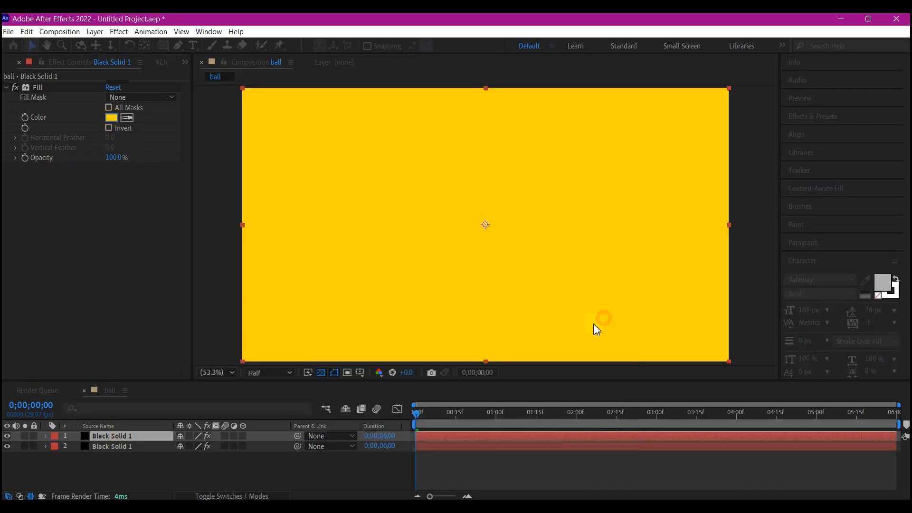
# Lower the yellow solid to a vertical position of 875, exposing a red band above it
pyautogui.click(50, 446)
pyautogui.click(124, 436)
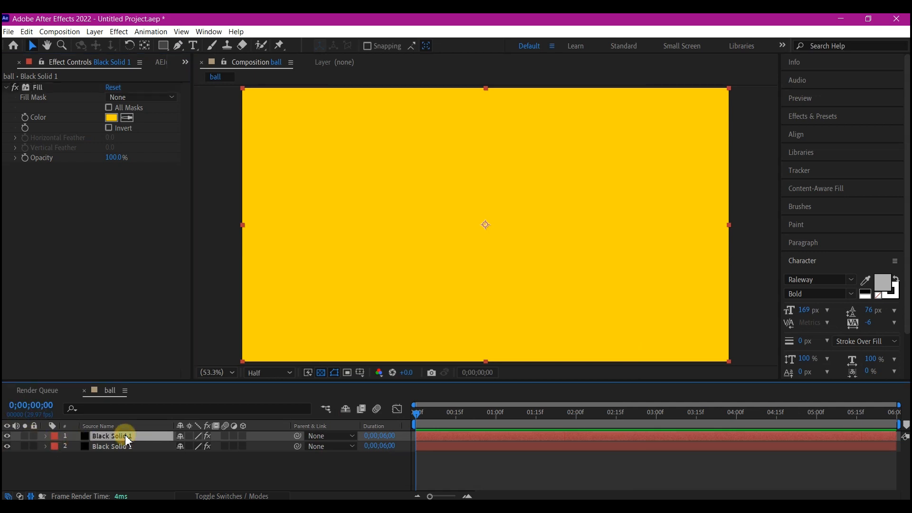
pyautogui.press('p')
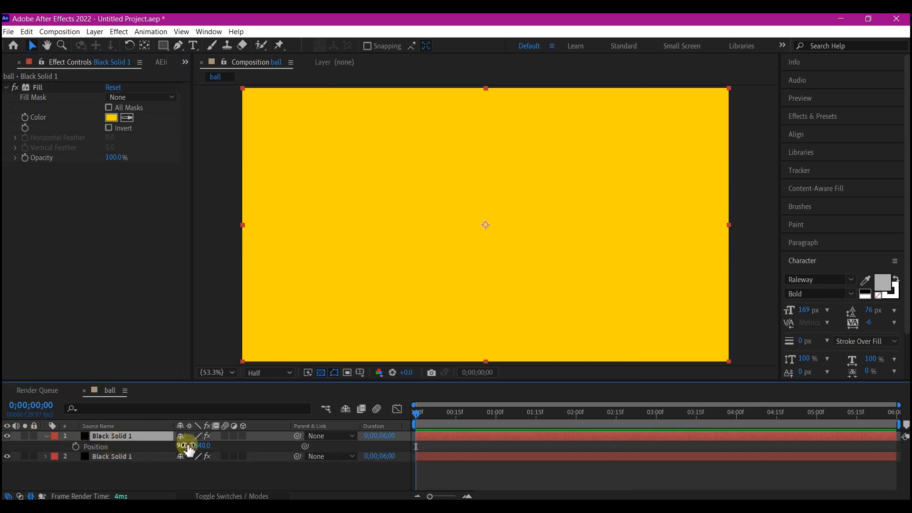
pyautogui.moveTo(202, 452); pyautogui.dragTo(464, 383)
# Duplicate the yellow solid and set the copy's fill color to blue 0074FF
pyautogui.click(117, 438)
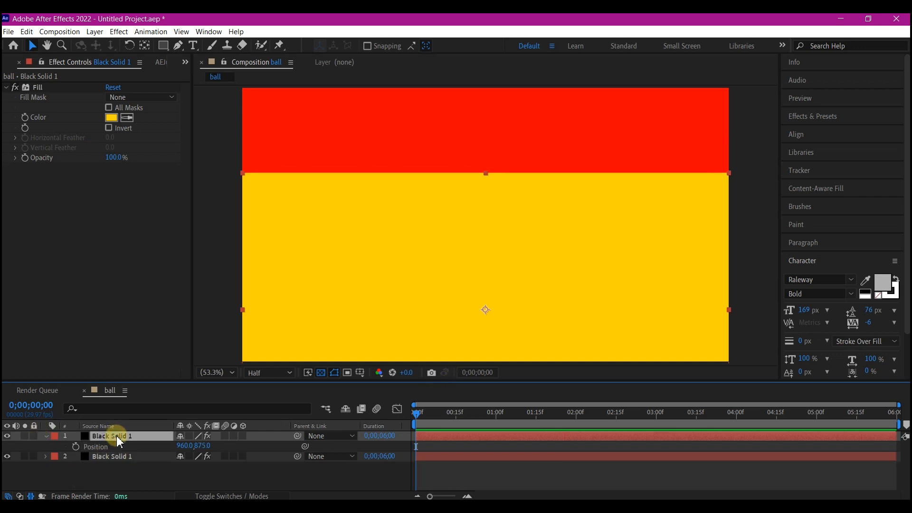
pyautogui.hotkey('ctrl', 'd')
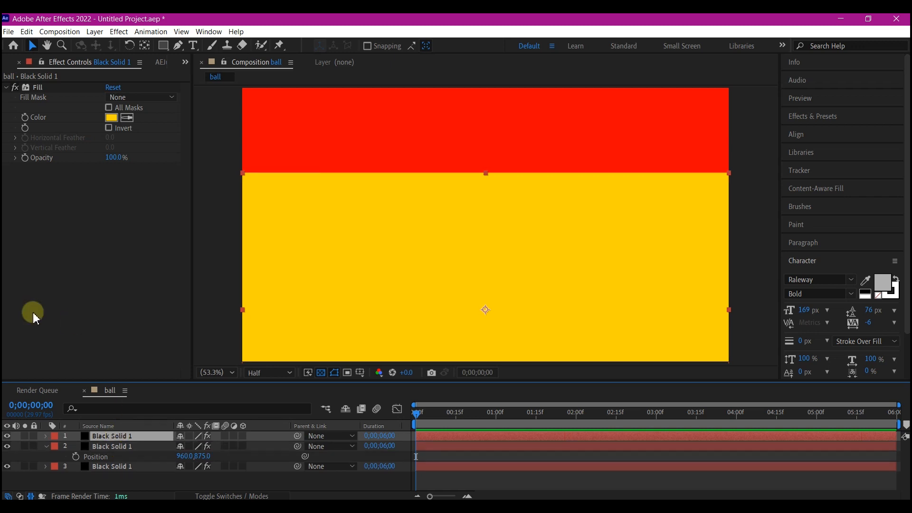
pyautogui.click(112, 118)
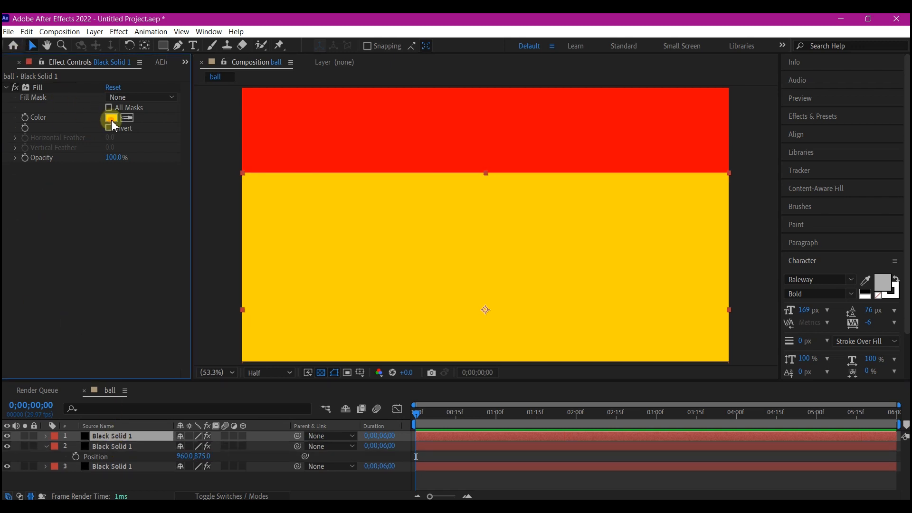
pyautogui.click(498, 378)
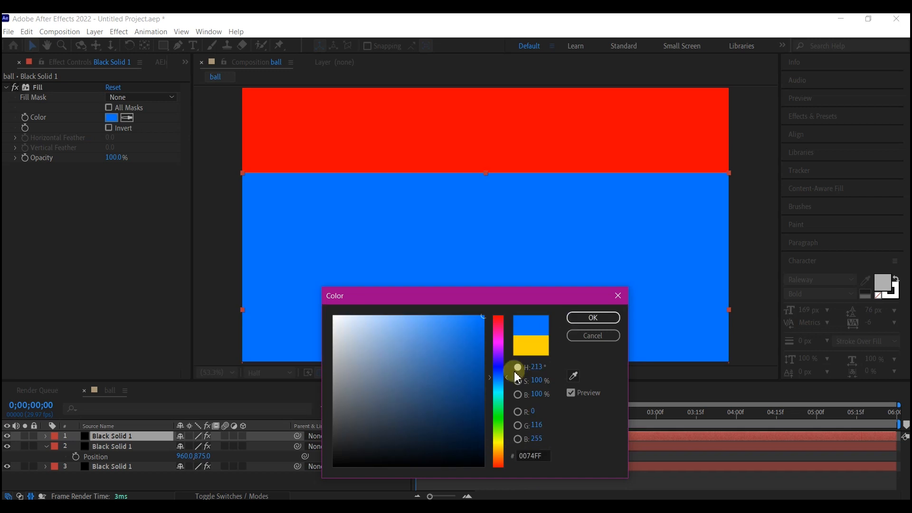
pyautogui.click(594, 318)
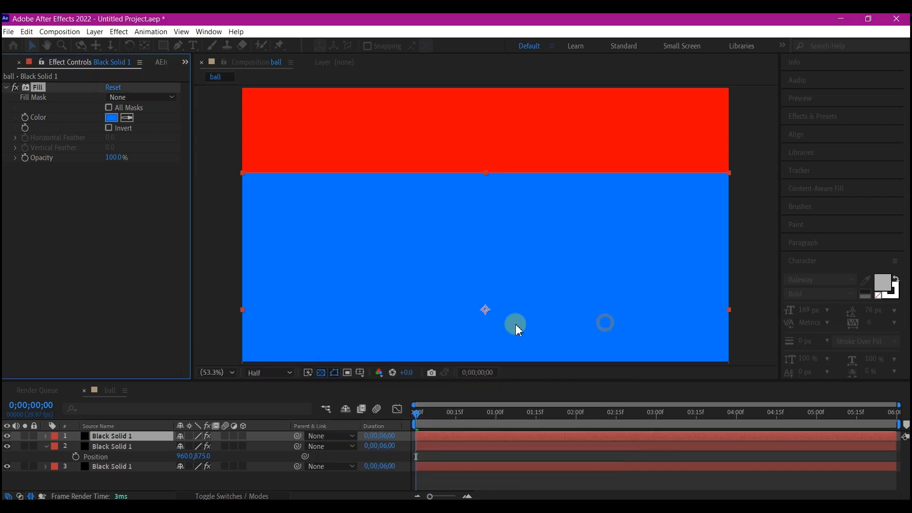
# Set the vertical position of the blue solid to 1183 and of the yellow solid to 914 to form three stripes
pyautogui.click(123, 440)
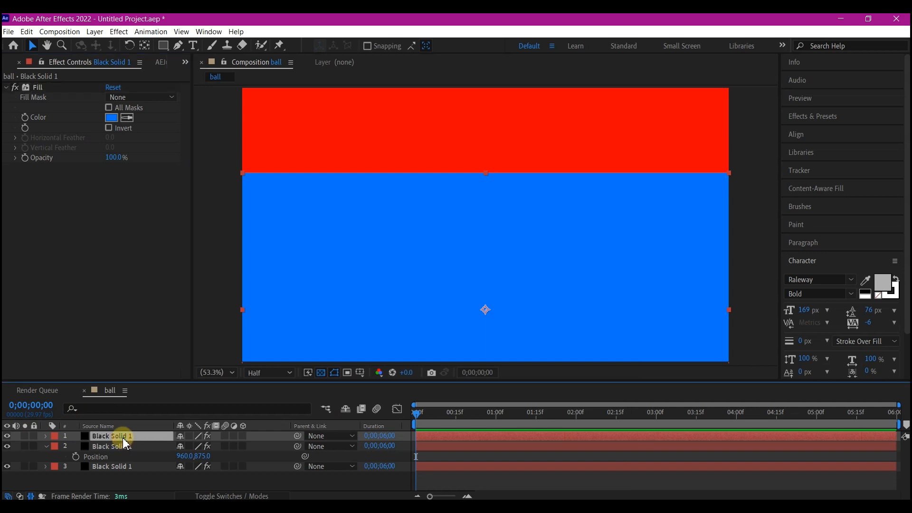
pyautogui.press('p')
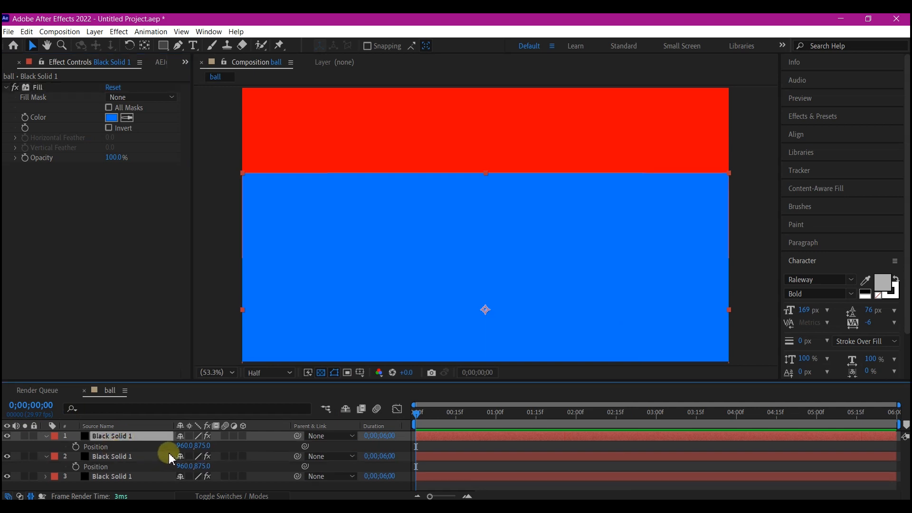
pyautogui.moveTo(200, 445); pyautogui.dragTo(426, 406)
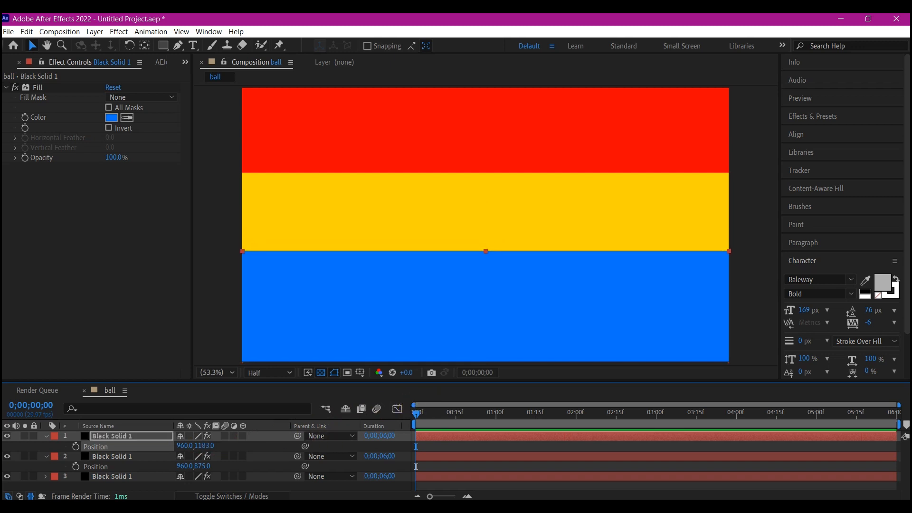
pyautogui.click(121, 457)
pyautogui.moveTo(199, 466); pyautogui.dragTo(229, 461)
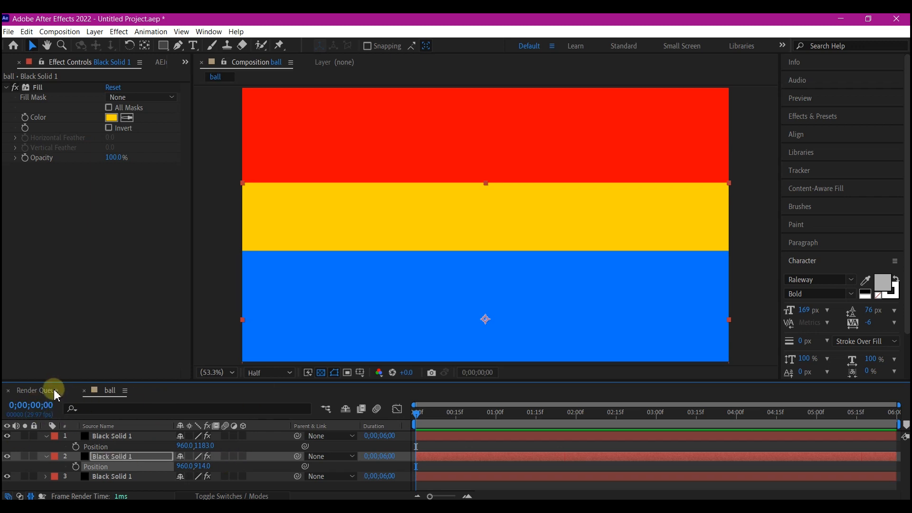
# Create a new 1920 × 1080 composition named MAIN with a duration of 0;00;06;00
pyautogui.hotkey('ctrl', 'n')
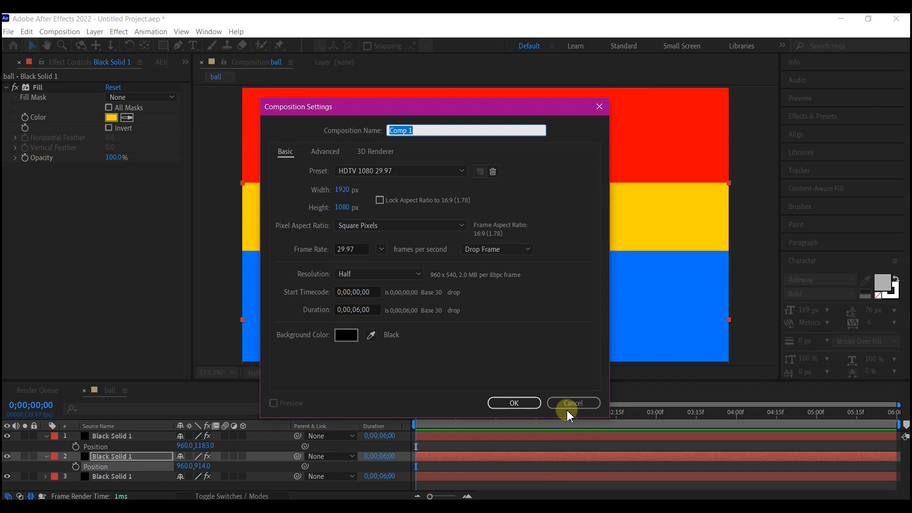
pyautogui.write('MAIN')
pyautogui.click(512, 405)
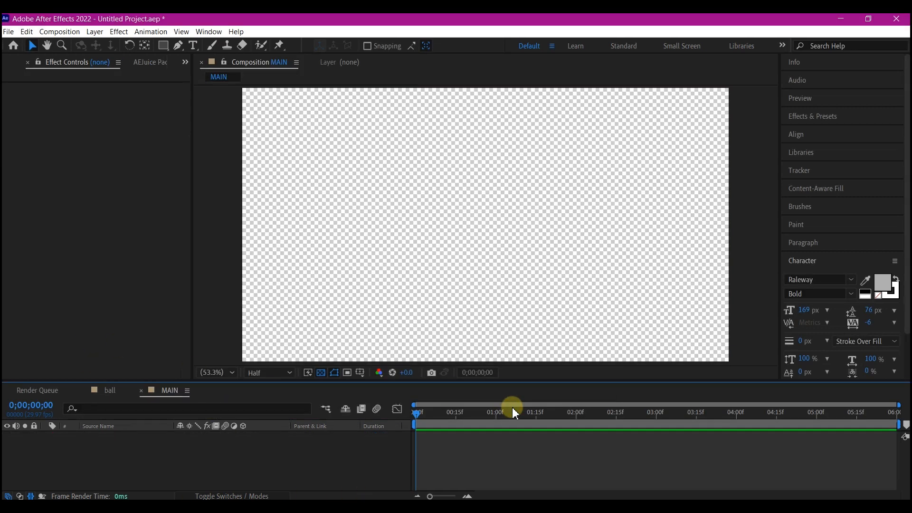
# Add a black solid named BG at composition size to the MAIN composition
pyautogui.rightClick(127, 456)
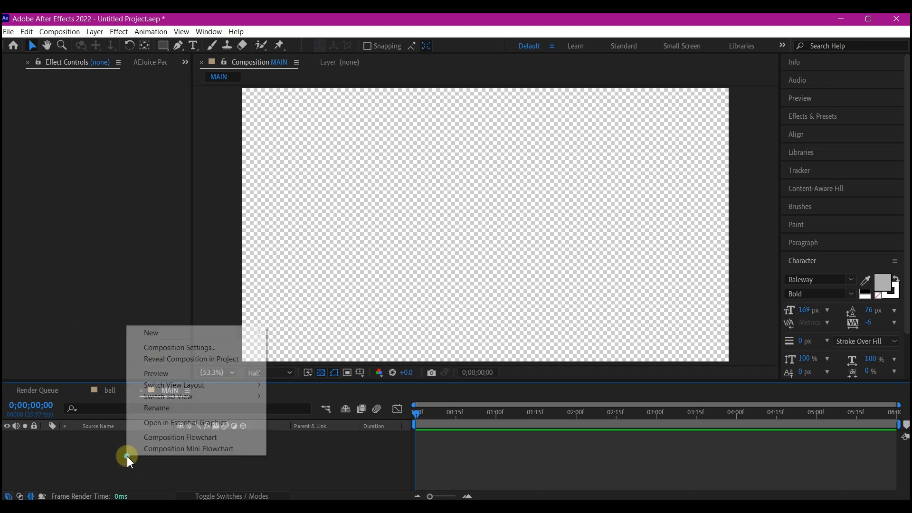
pyautogui.moveTo(149, 335)
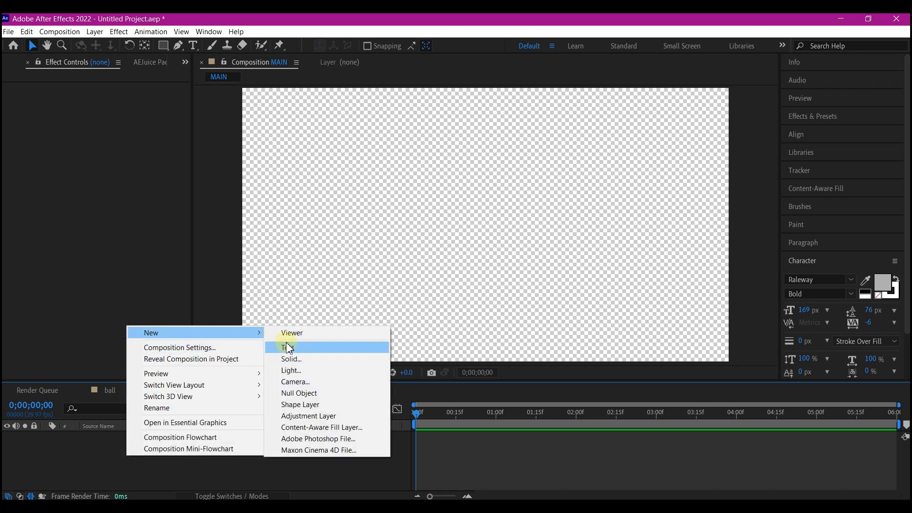
pyautogui.click(291, 359)
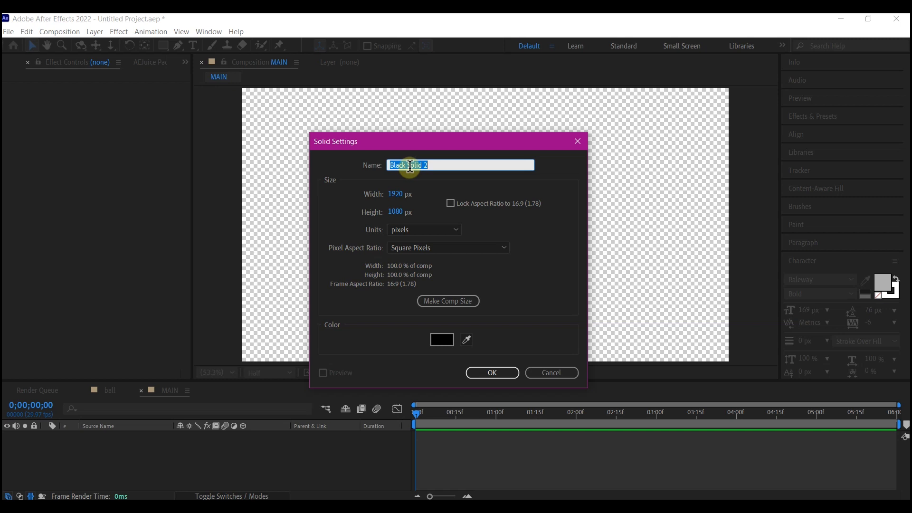
pyautogui.write('BG')
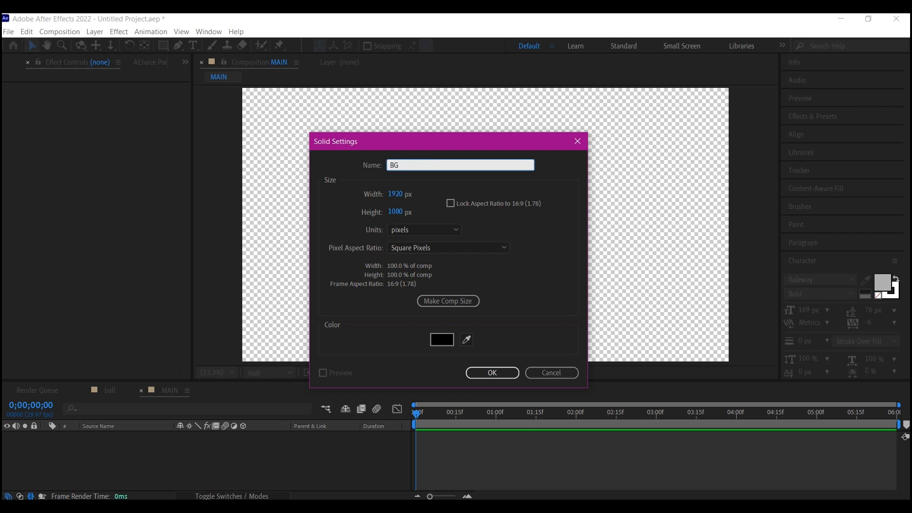
pyautogui.click(448, 303)
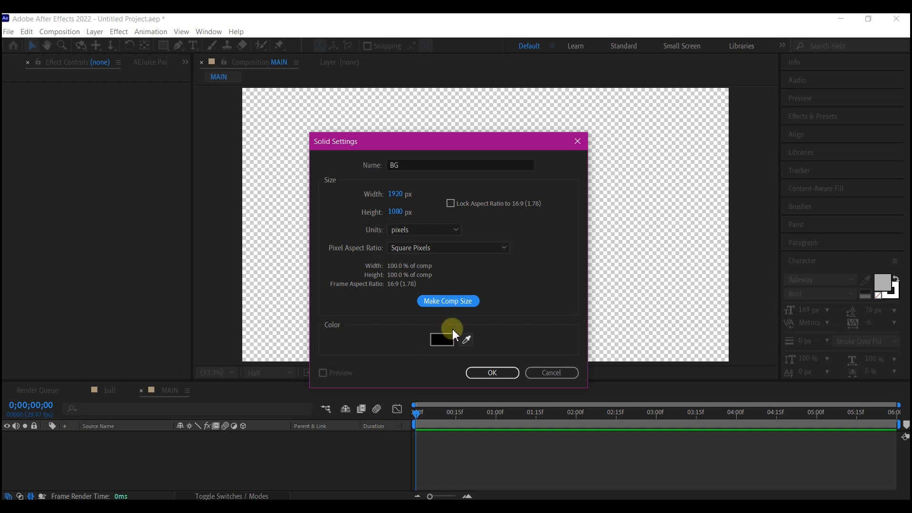
pyautogui.click(502, 372)
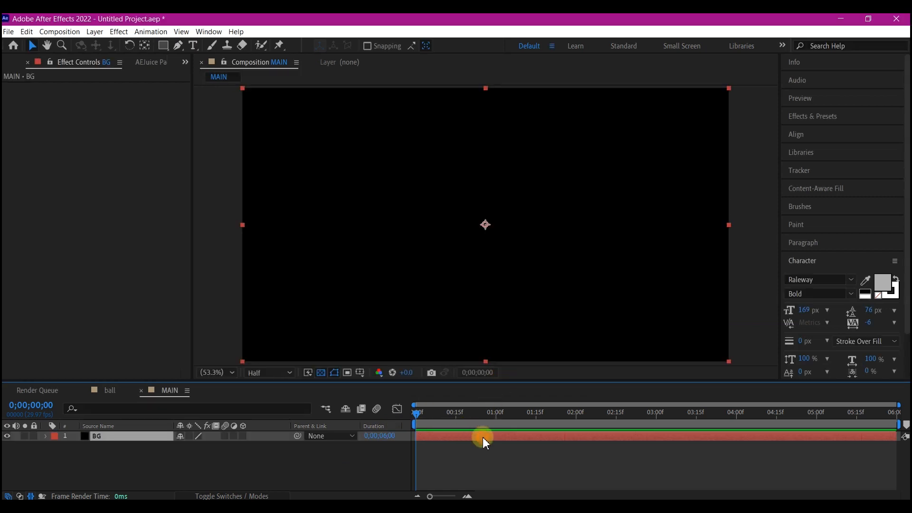
# Apply the Fill effect to the BG layer and paste in a pale mint green color code
pyautogui.hotkey('ctrl', 'space')
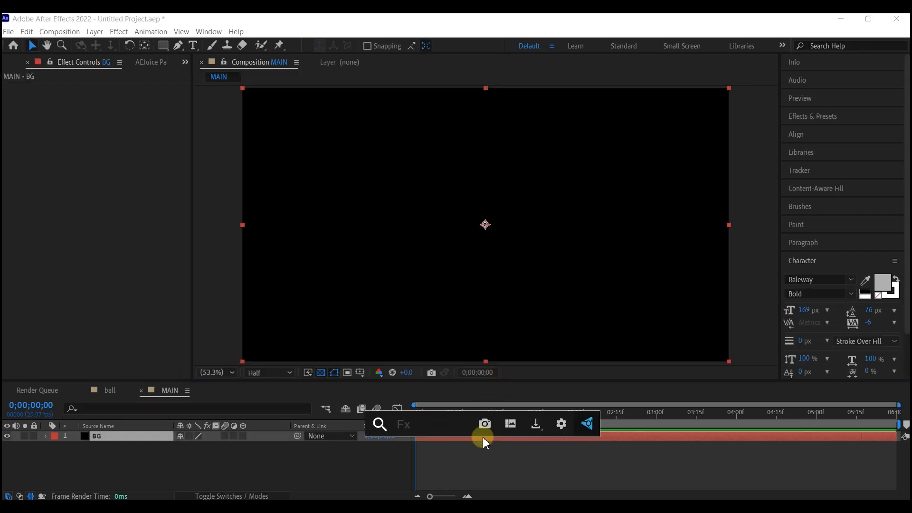
pyautogui.write('FILL')
pyautogui.click(487, 380)
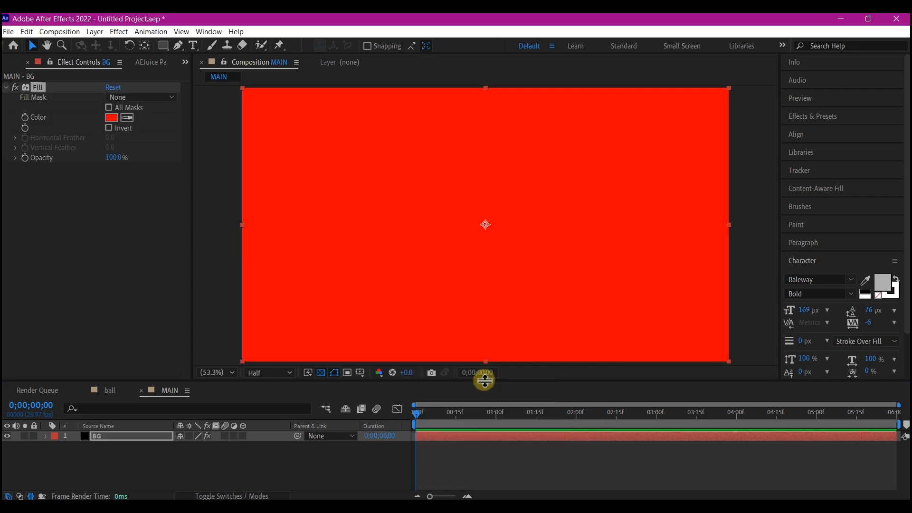
pyautogui.click(111, 119)
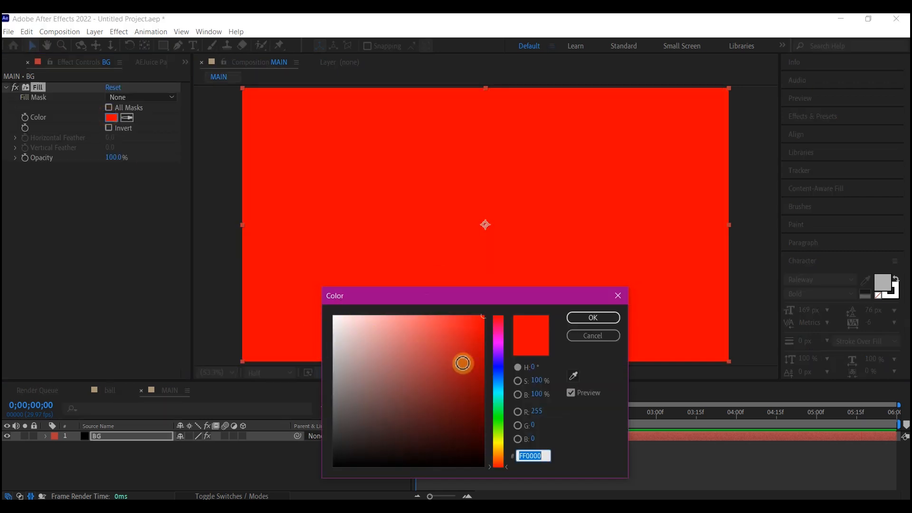
pyautogui.hotkey('ctrl', 'v')
pyautogui.click(594, 318)
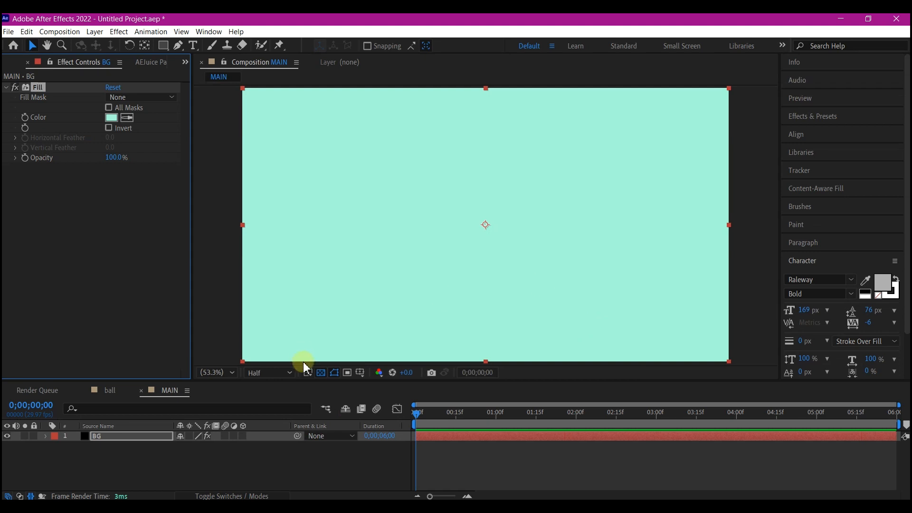
# Add the ball composition to the MAIN composition as a layer above BG
pyautogui.click(186, 62)
pyautogui.click(211, 76)
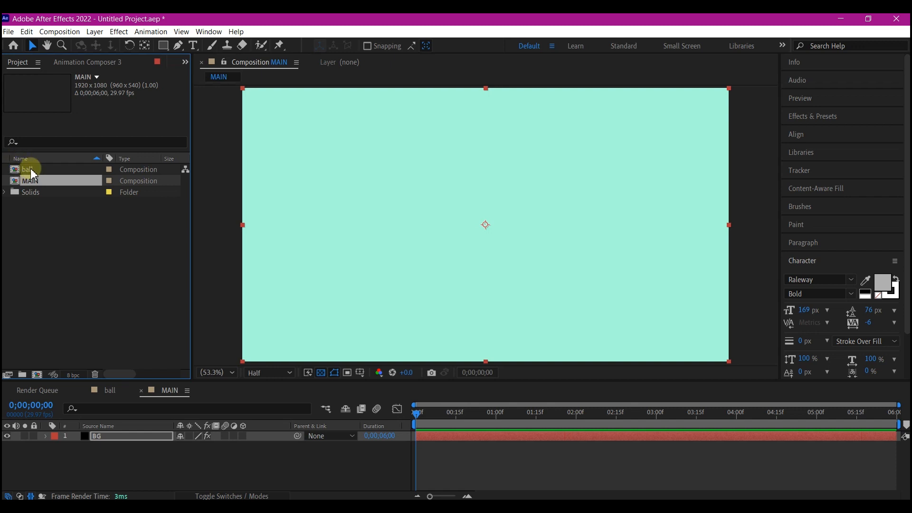
pyautogui.moveTo(28, 169); pyautogui.dragTo(90, 434)
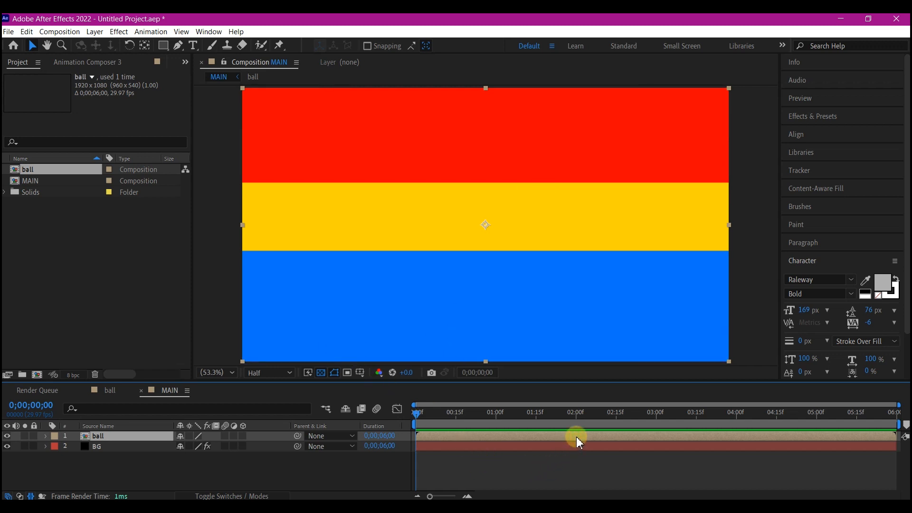
# Apply the CC Sphere effect to the ball layer
pyautogui.hotkey('ctrl', 'space')
pyautogui.write('cc sph')
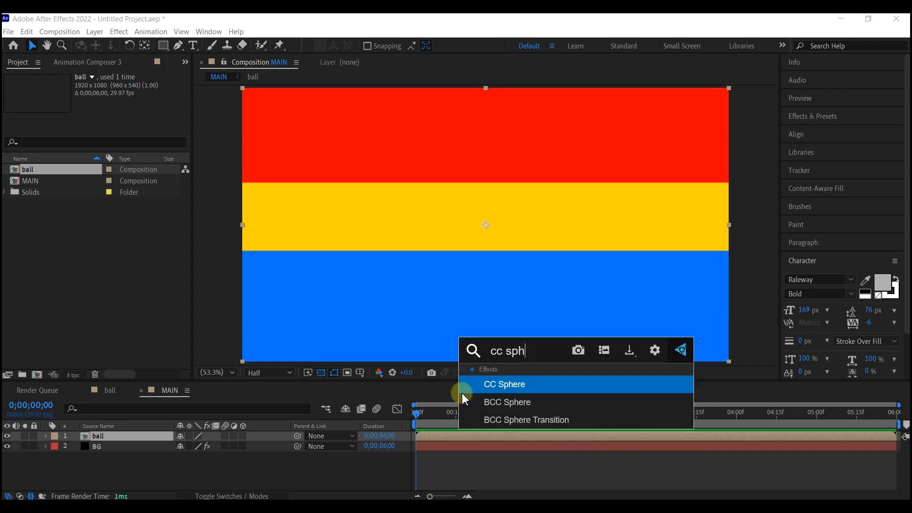
pyautogui.click(495, 381)
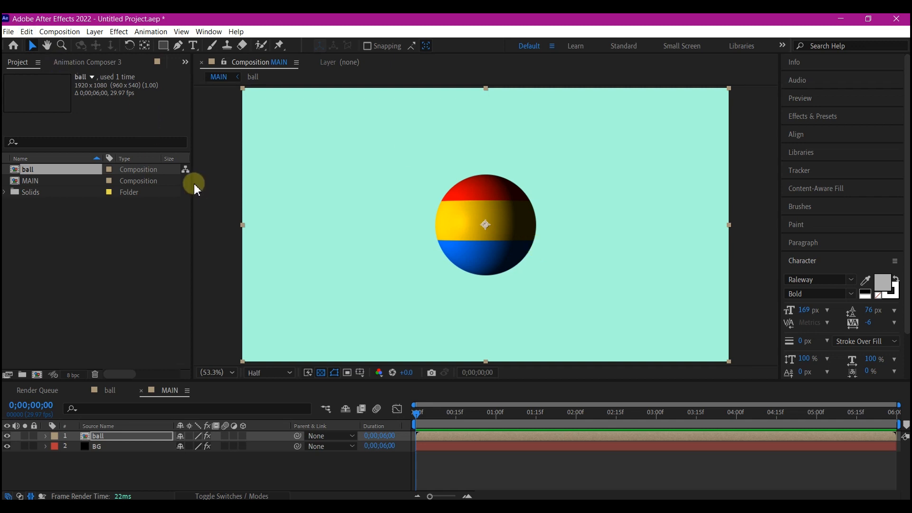
# Set the Light Height of the ball's CC Sphere effect to 100
pyautogui.click(185, 62)
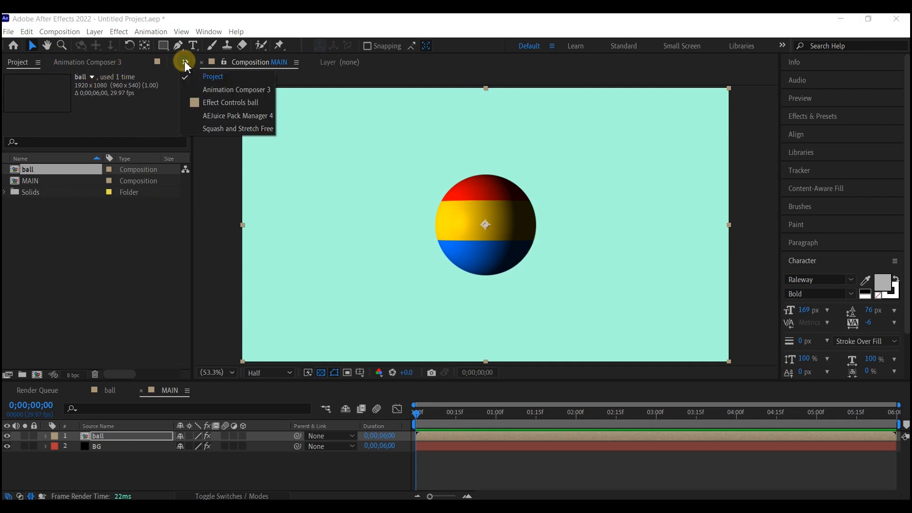
pyautogui.click(233, 110)
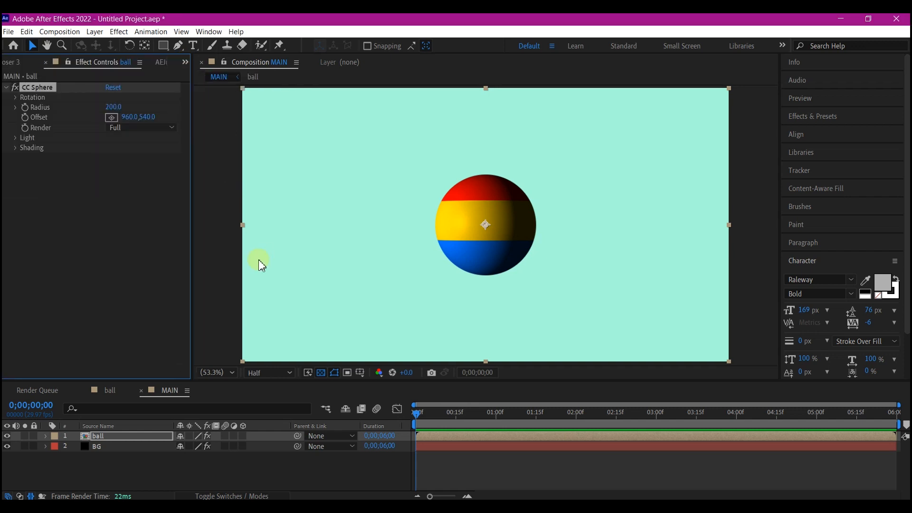
pyautogui.click(16, 137)
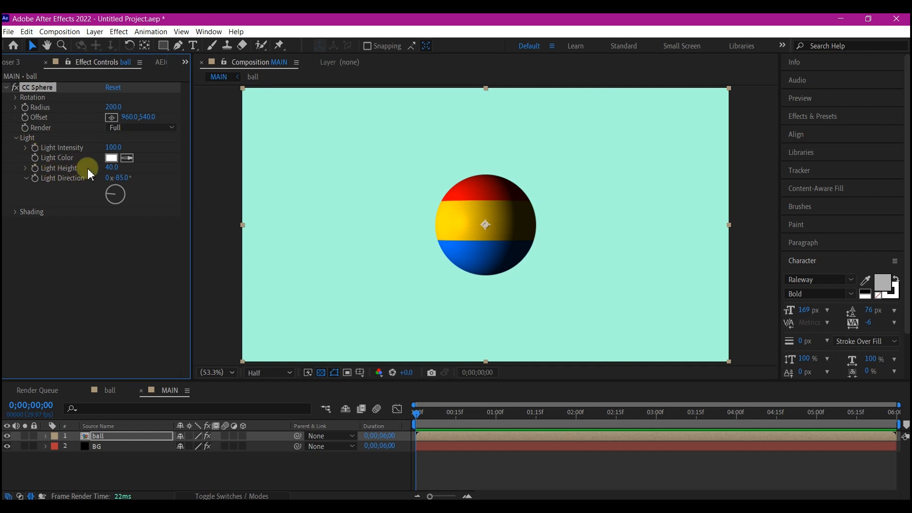
pyautogui.click(113, 168)
pyautogui.write('100')
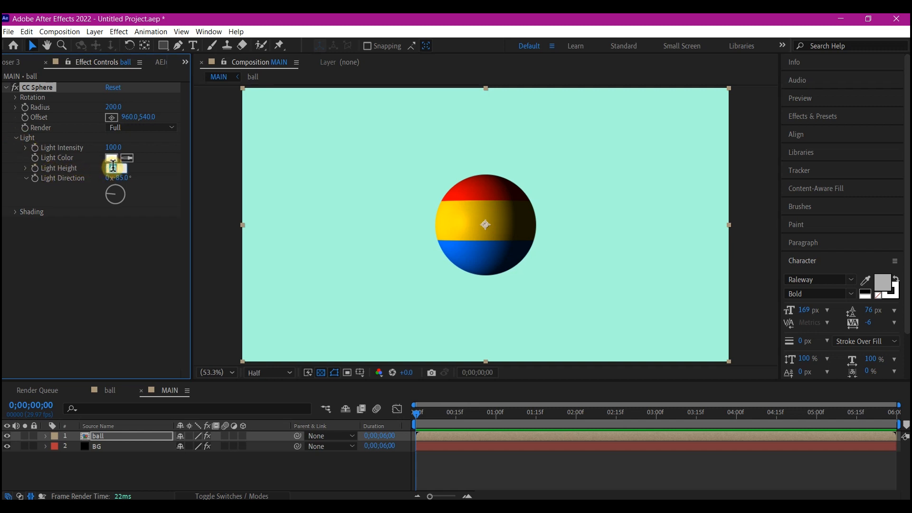
pyautogui.press('Return')
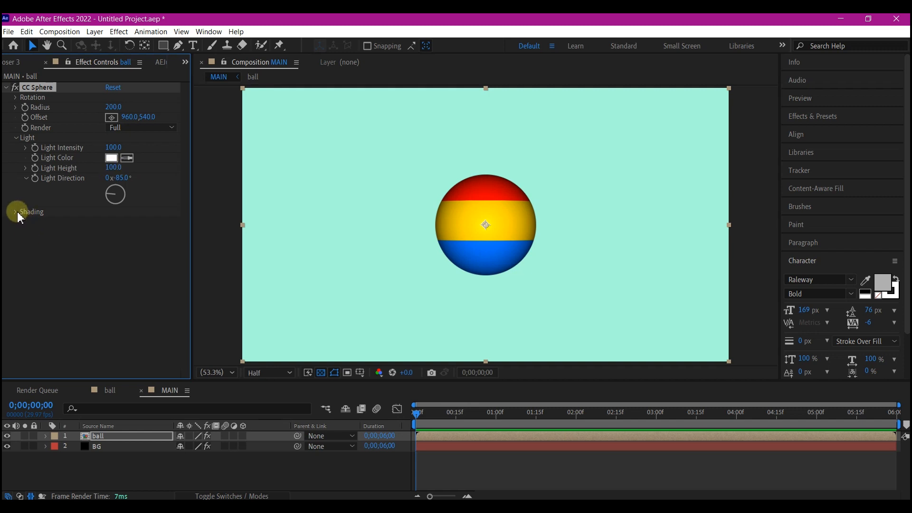
# Set the ball's CC Sphere Ambient shading to 100 and its Radius to 100
pyautogui.click(18, 214)
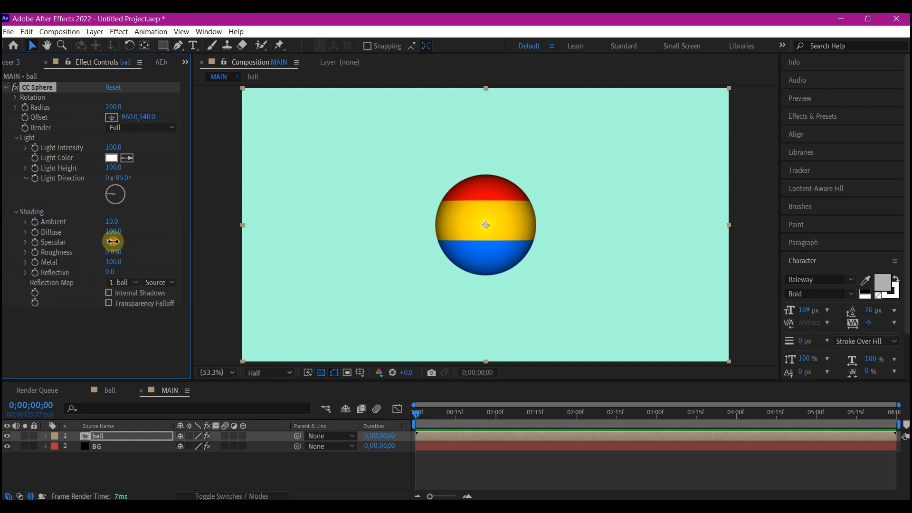
pyautogui.click(111, 217)
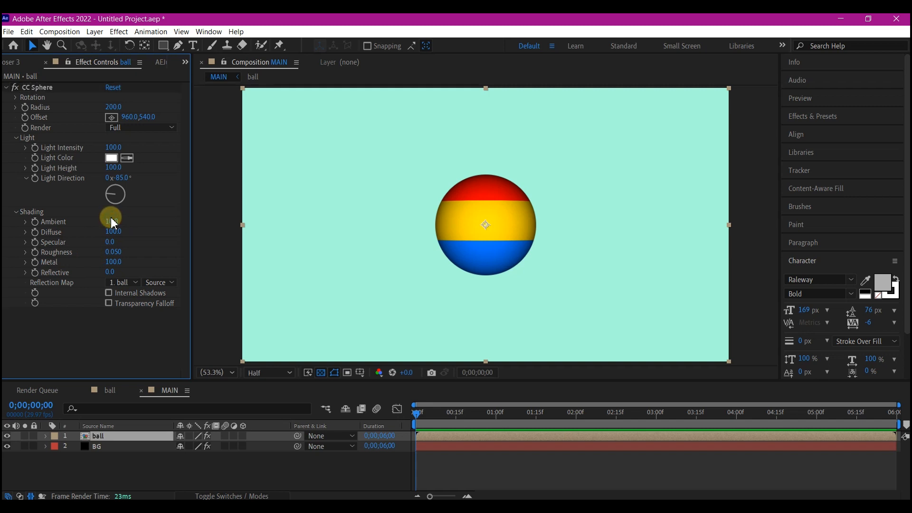
pyautogui.click(111, 220)
pyautogui.write('100')
pyautogui.press('Return')
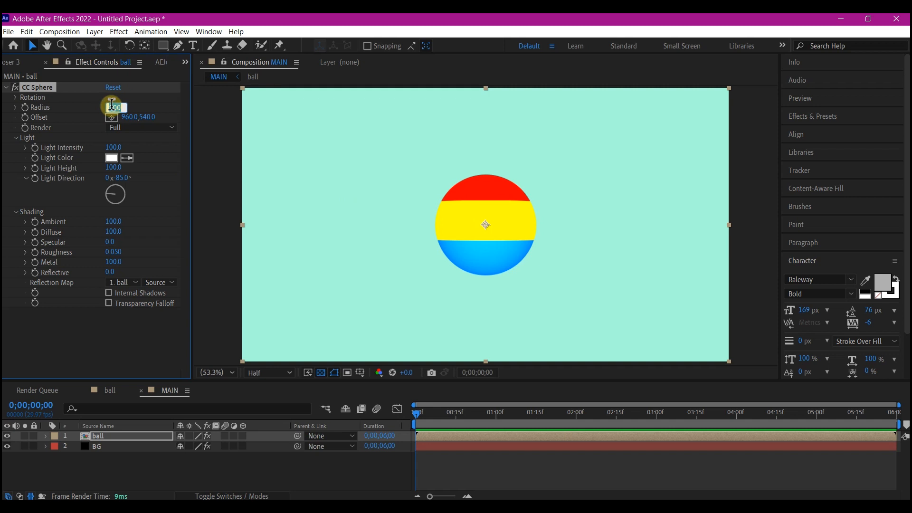
pyautogui.moveTo(113, 105); pyautogui.dragTo(112, 114)
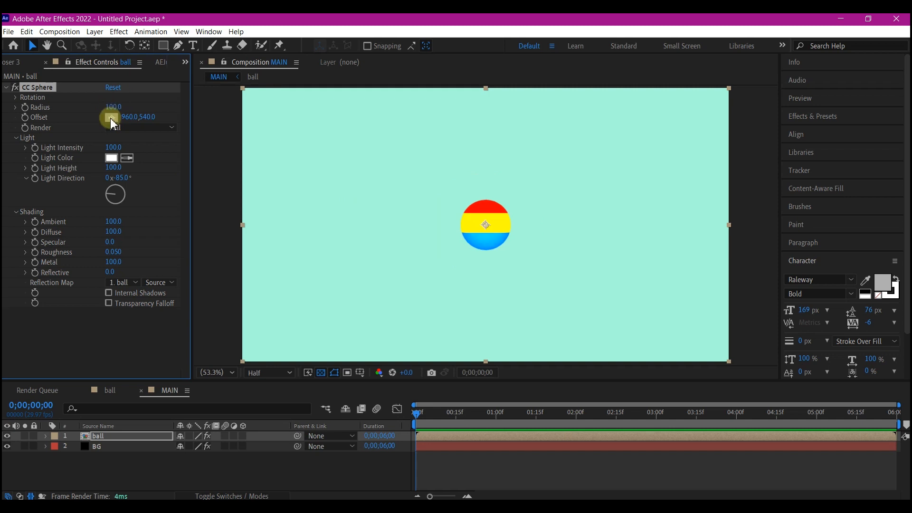
# Move the ball layer's anchor point down to the bottom edge of the ball
pyautogui.press('y')
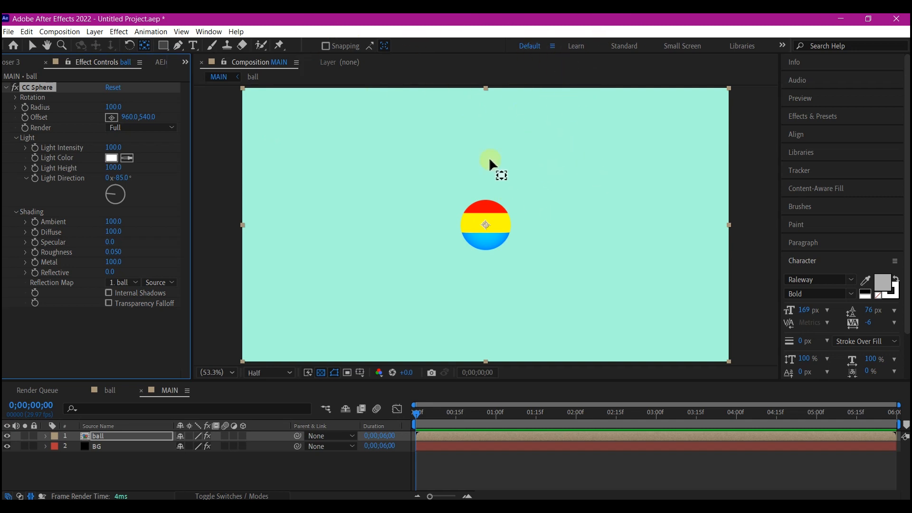
pyautogui.moveTo(487, 225); pyautogui.dragTo(489, 244)
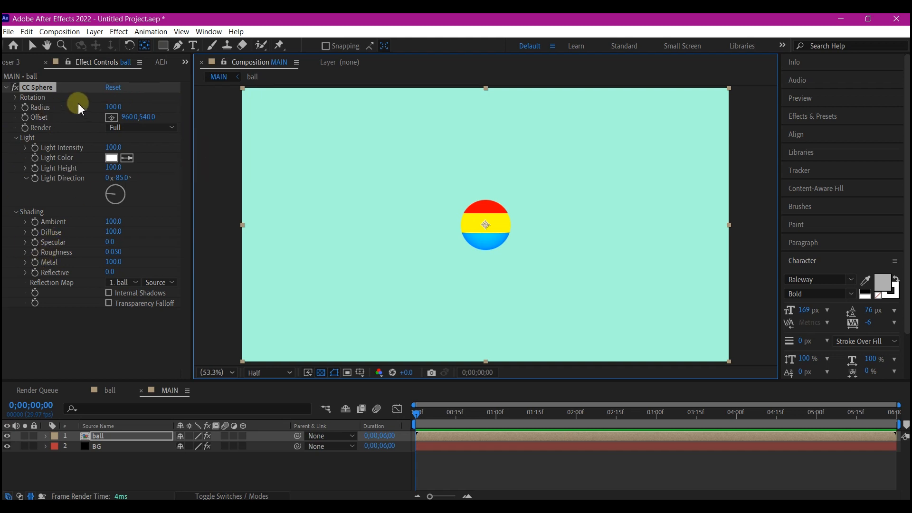
pyautogui.click(17, 248)
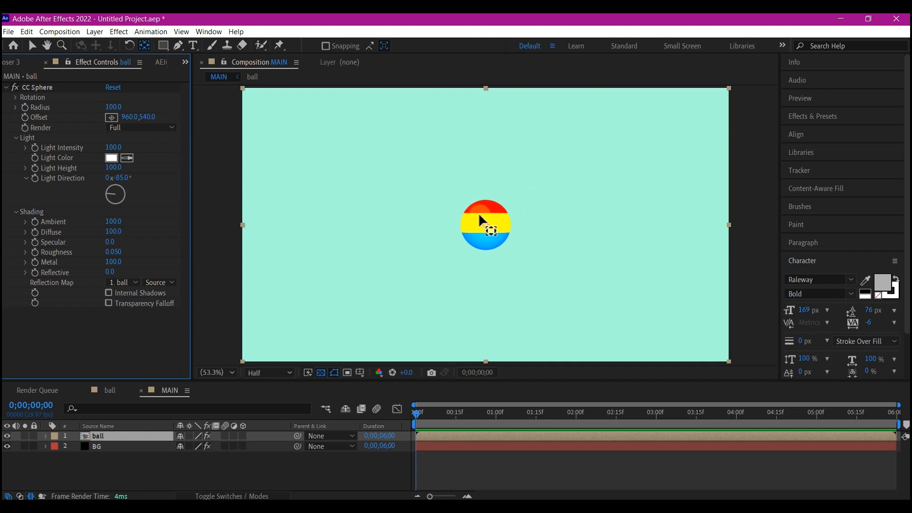
pyautogui.moveTo(486, 224); pyautogui.dragTo(487, 252)
pyautogui.press('v')
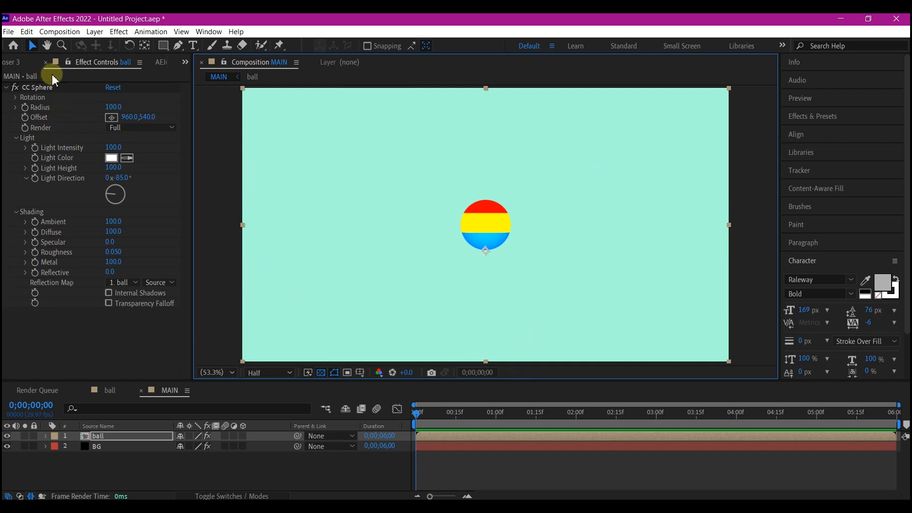
# Draw a four-point purple trapezoid around the ball on a new shape layer with the Pen tool and scale it to 73%
pyautogui.click(181, 47)
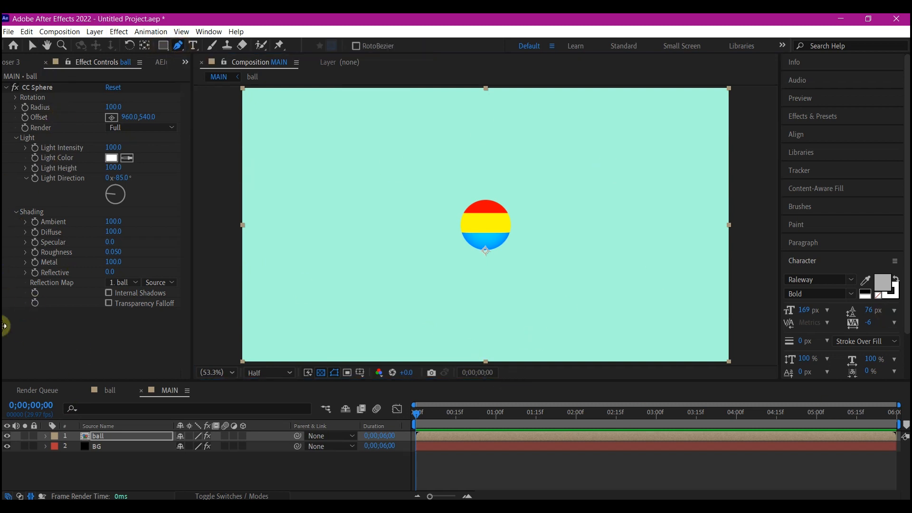
pyautogui.click(78, 468)
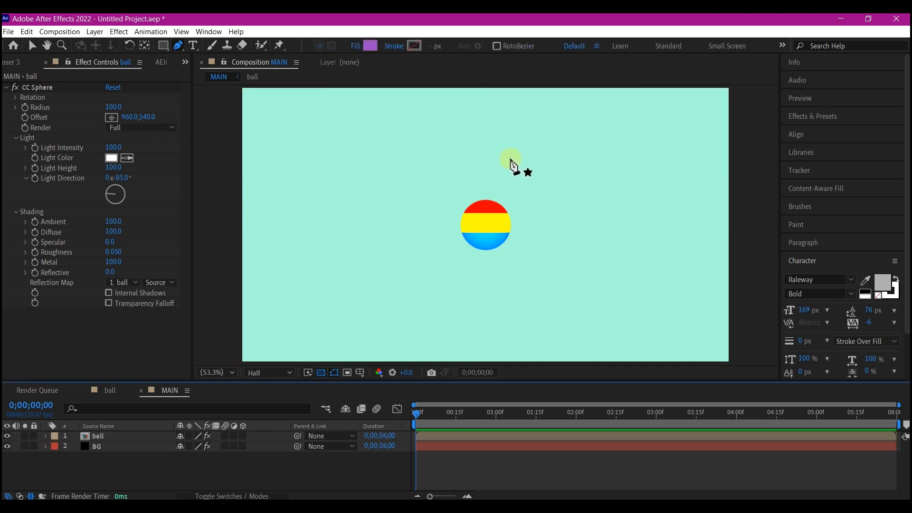
pyautogui.click(480, 169)
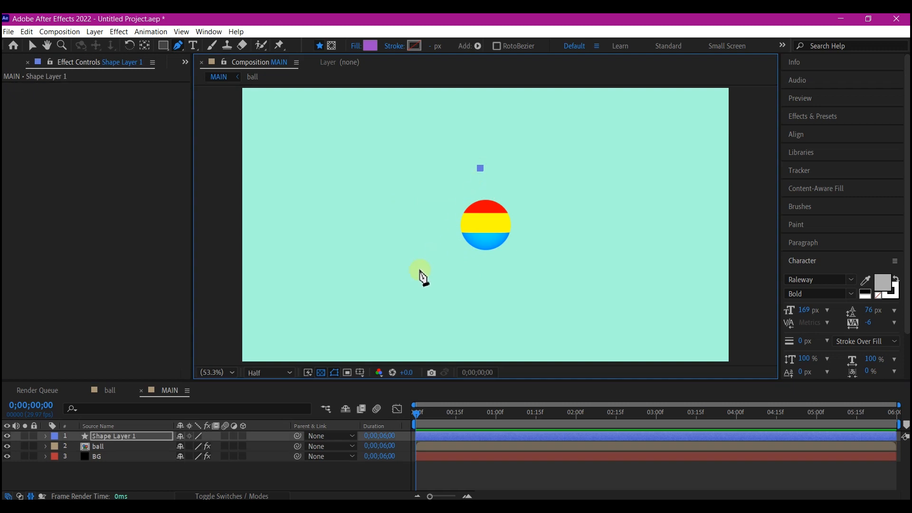
pyautogui.click(420, 269)
pyautogui.click(547, 270)
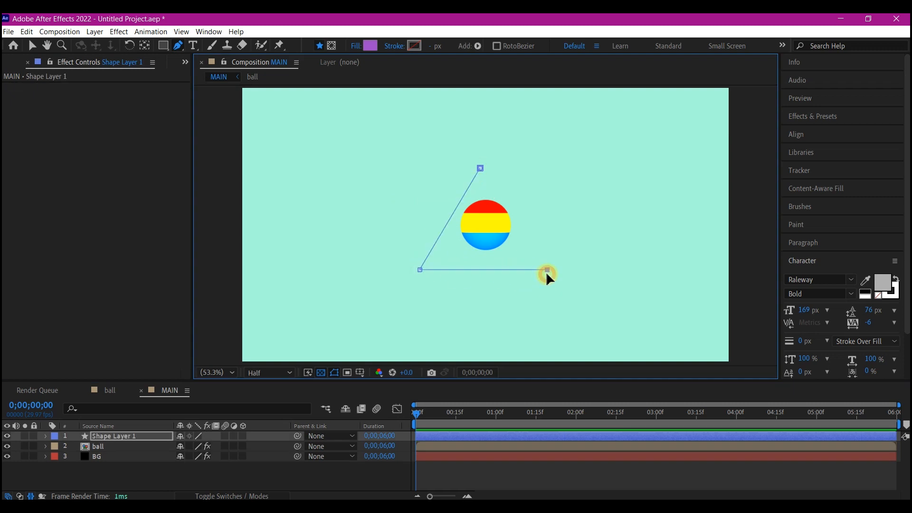
pyautogui.click(517, 164)
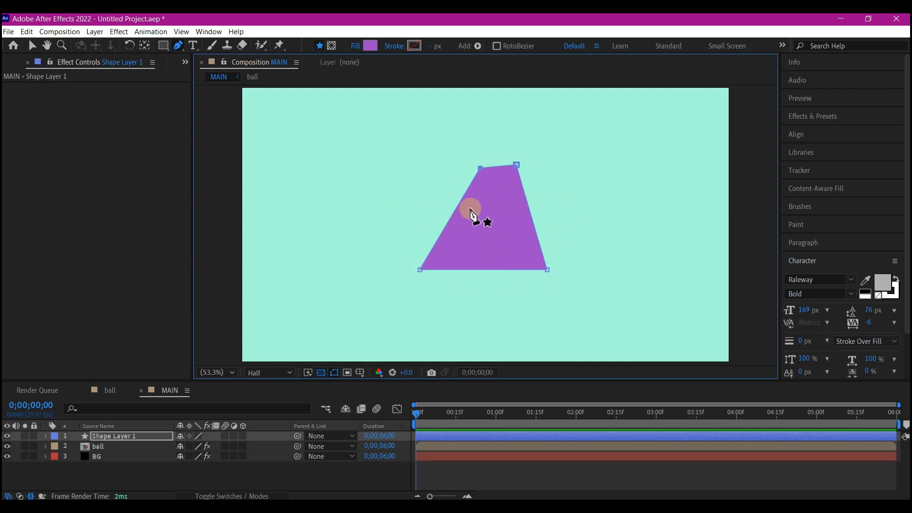
pyautogui.moveTo(518, 166); pyautogui.dragTo(512, 170)
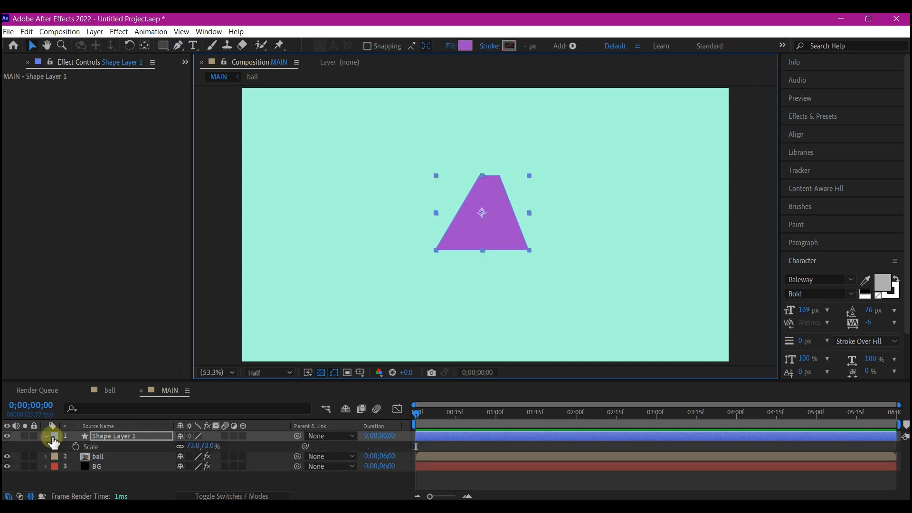
# Move Shape Layer 1 below the ball layer so the purple trapezoid sits behind the ball
pyautogui.click(45, 437)
pyautogui.click(101, 437)
pyautogui.moveTo(103, 441); pyautogui.dragTo(106, 456)
pyautogui.click(106, 456)
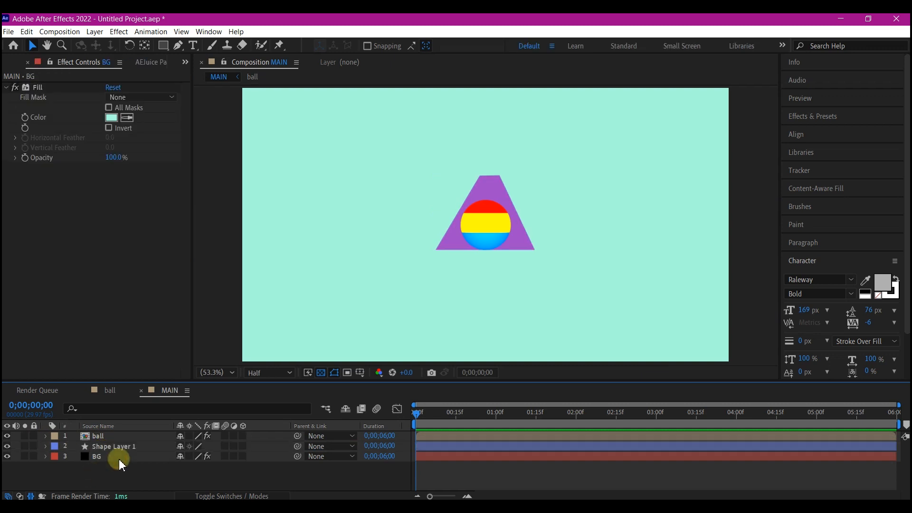
pyautogui.click(358, 202)
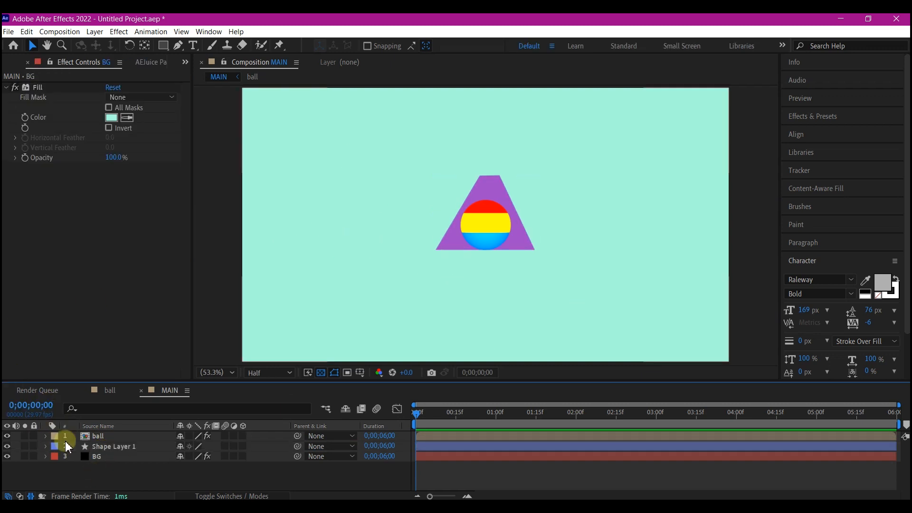
# Turn a duplicate of the BG layer into a vivid blue-violet rectangle scaled to 26%
pyautogui.click(101, 457)
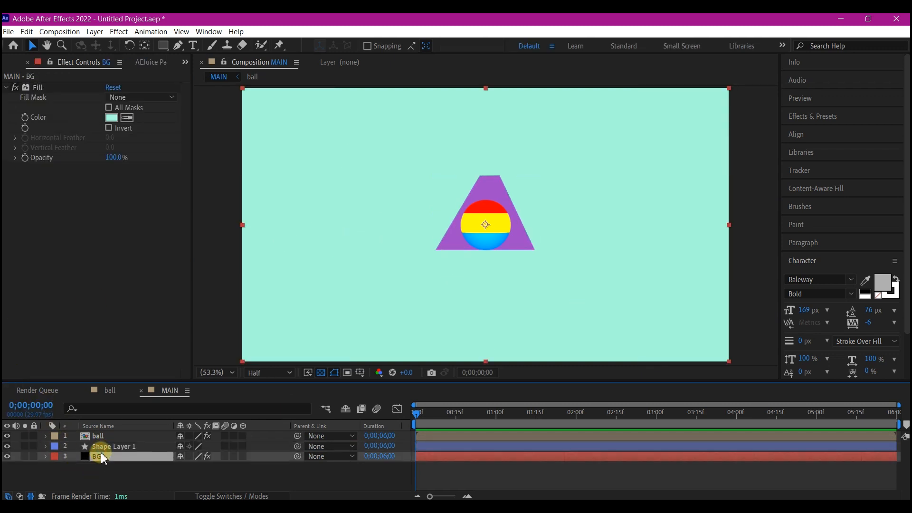
pyautogui.hotkey('ctrl', 'd')
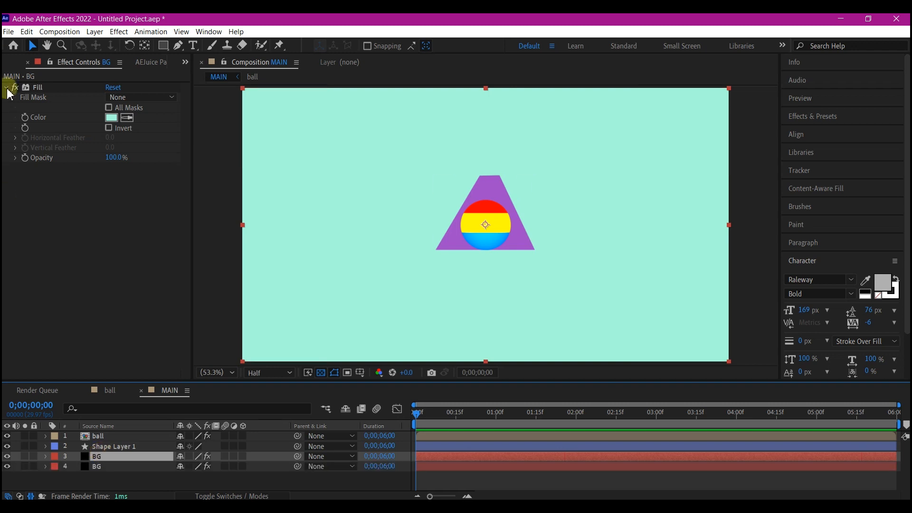
pyautogui.click(112, 117)
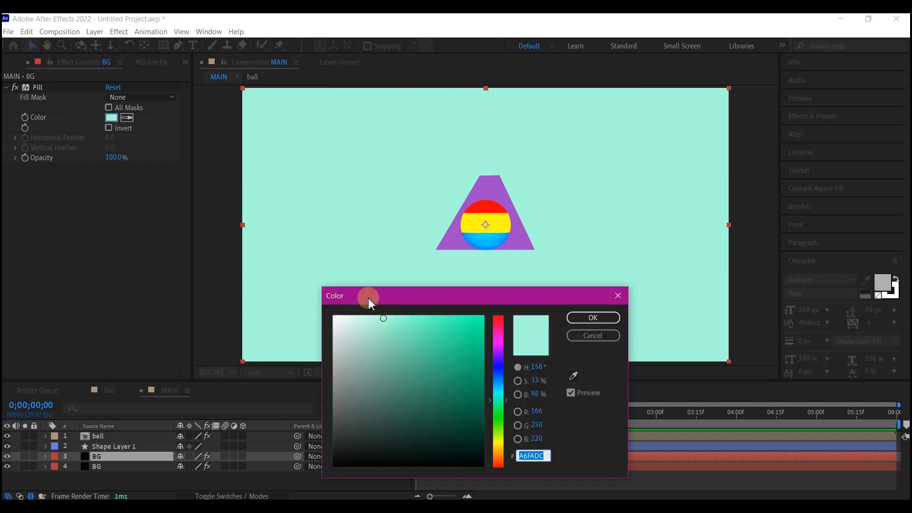
pyautogui.click(498, 351)
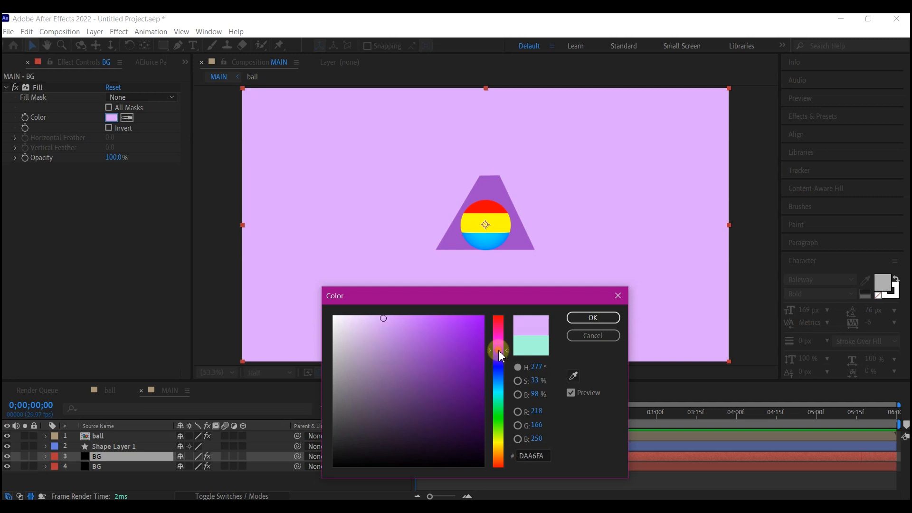
pyautogui.moveTo(499, 351); pyautogui.dragTo(498, 358)
pyautogui.moveTo(464, 327); pyautogui.dragTo(477, 315)
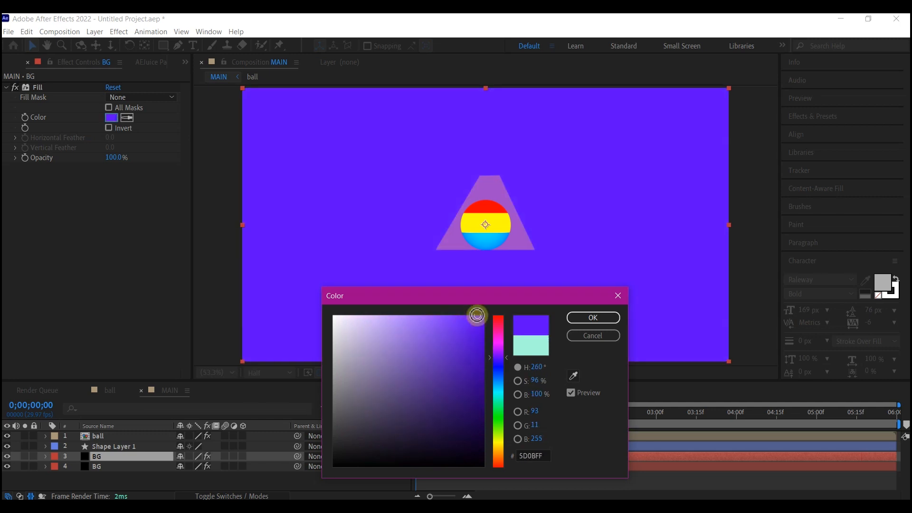
pyautogui.click(593, 318)
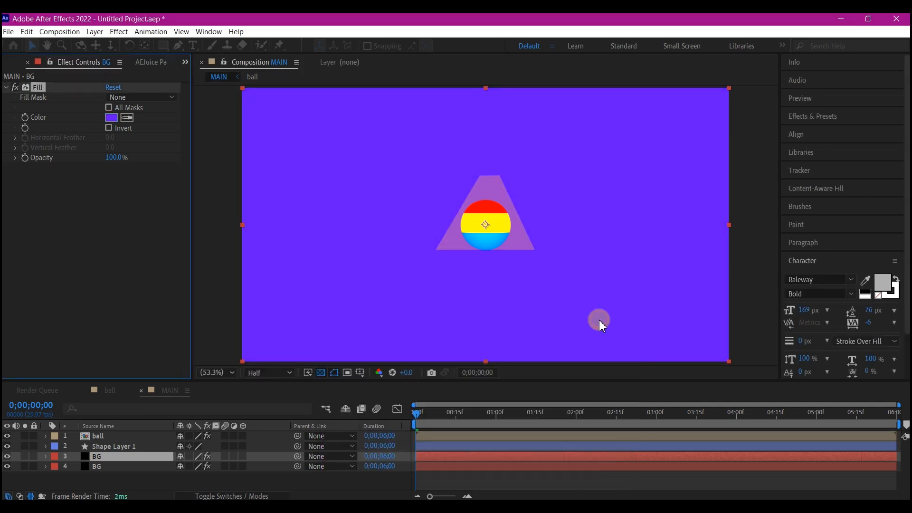
pyautogui.click(129, 459)
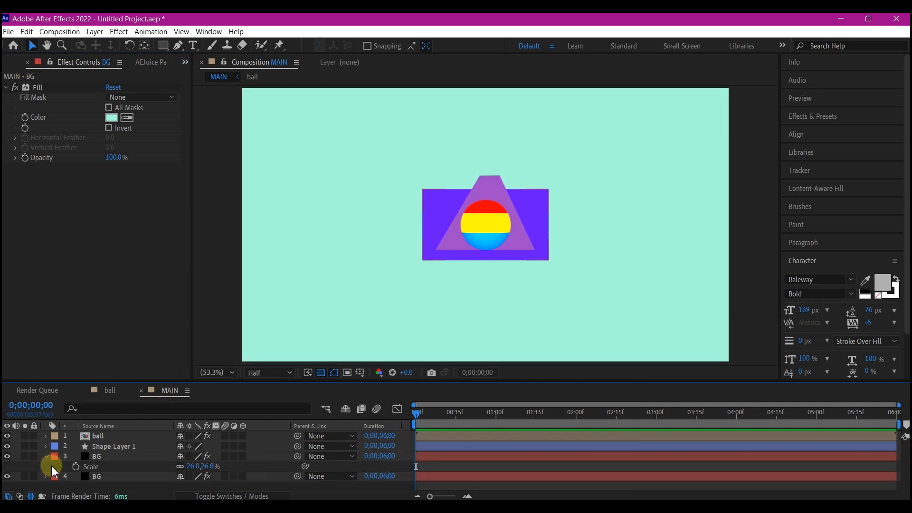
# Add a white text layer reading B and center it over the ball
pyautogui.rightClick(54, 472)
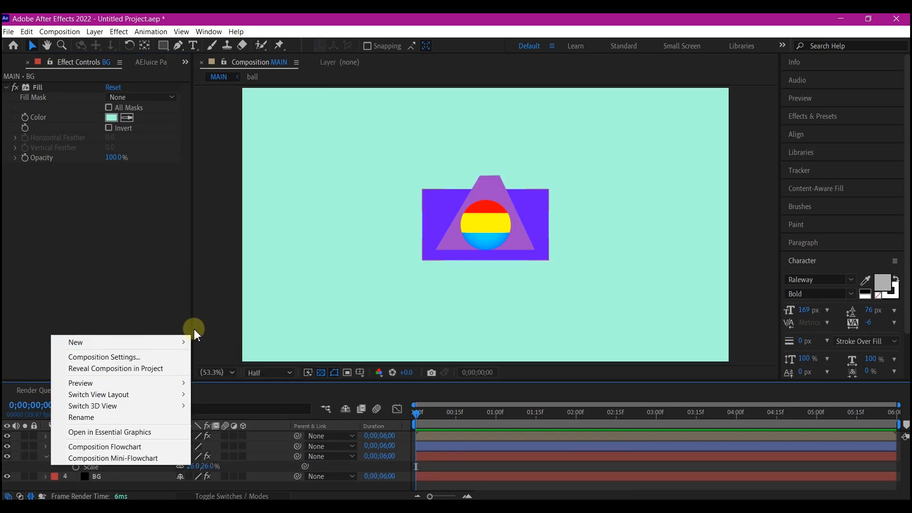
pyautogui.moveTo(176, 342)
pyautogui.click(220, 356)
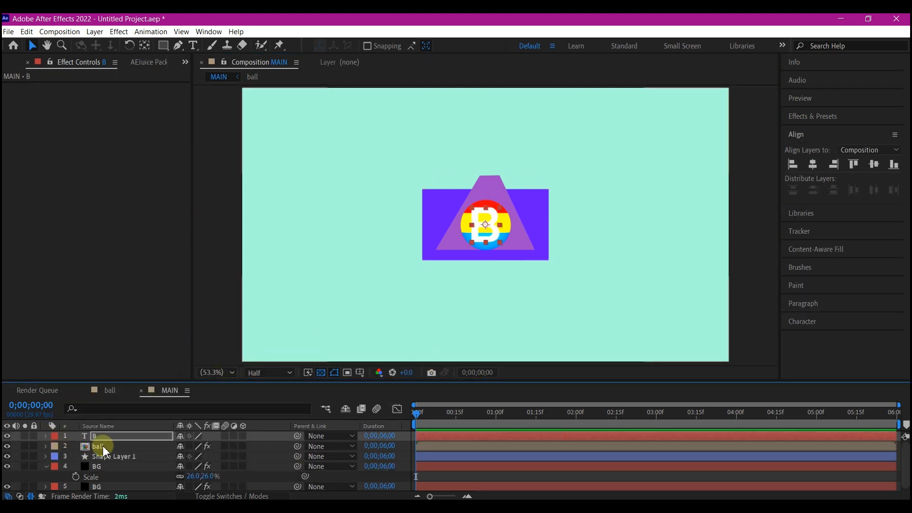
pyautogui.click(104, 450)
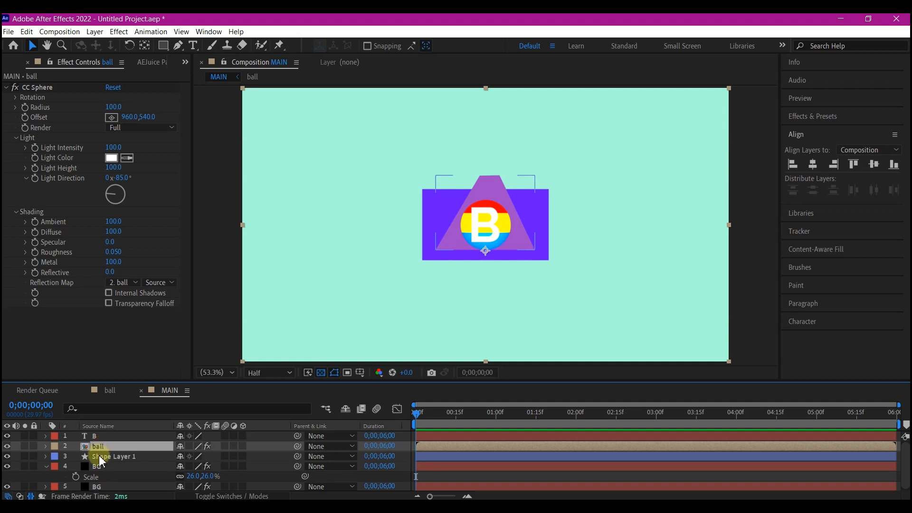
# Hide the ball layer and the purple trapezoid's Shape Layer 1
pyautogui.keyDown('ctrl'); pyautogui.click(101, 457); pyautogui.keyUp('ctrl')
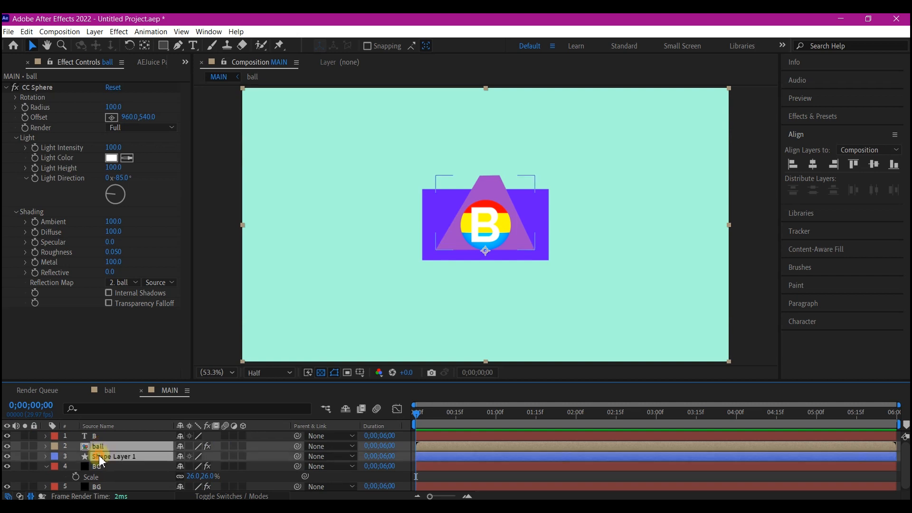
pyautogui.click(7, 456)
pyautogui.click(452, 230)
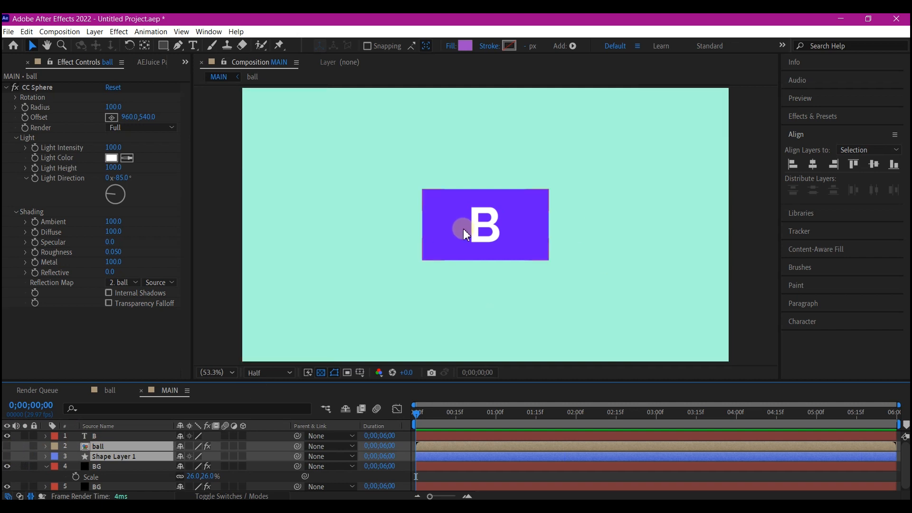
# Move the B text layer directly above the blue-violet BG layer and make both of them 3D layers
pyautogui.click(104, 438)
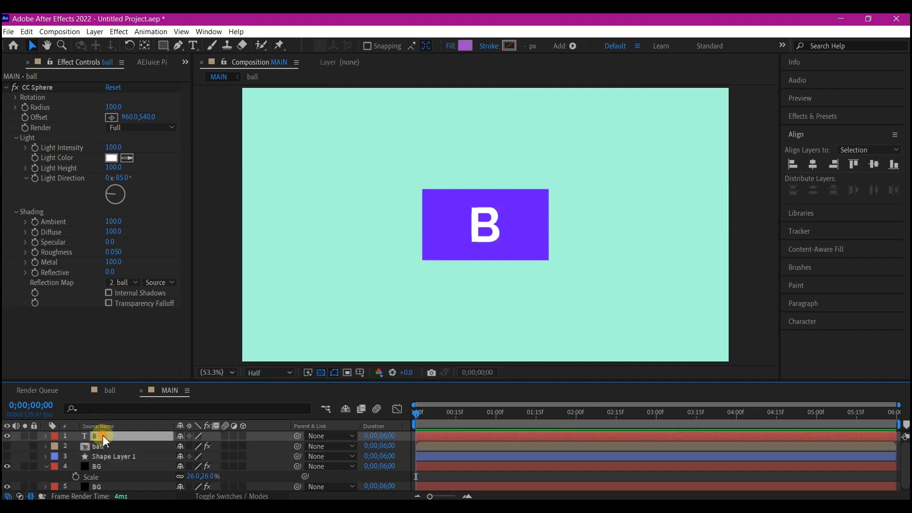
pyautogui.moveTo(104, 438); pyautogui.dragTo(113, 467)
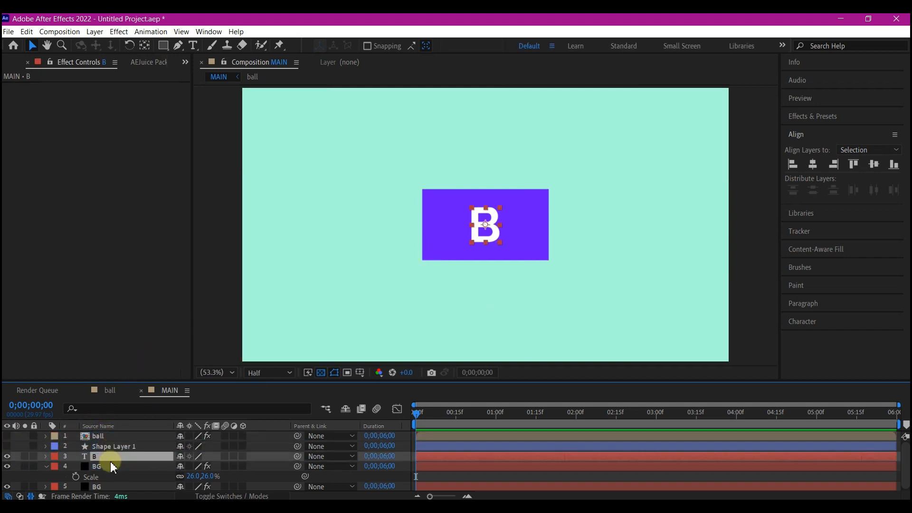
pyautogui.click(98, 466)
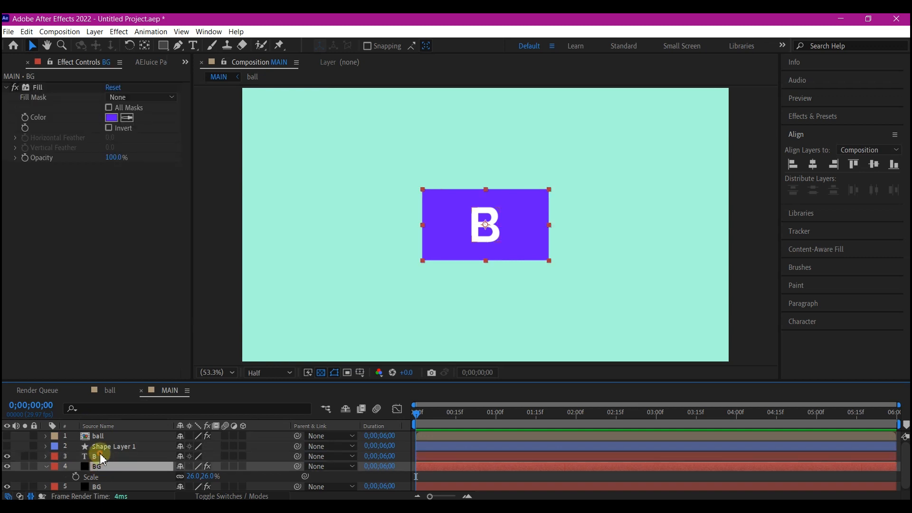
pyautogui.keyDown('ctrl'); pyautogui.click(102, 457); pyautogui.keyUp('ctrl')
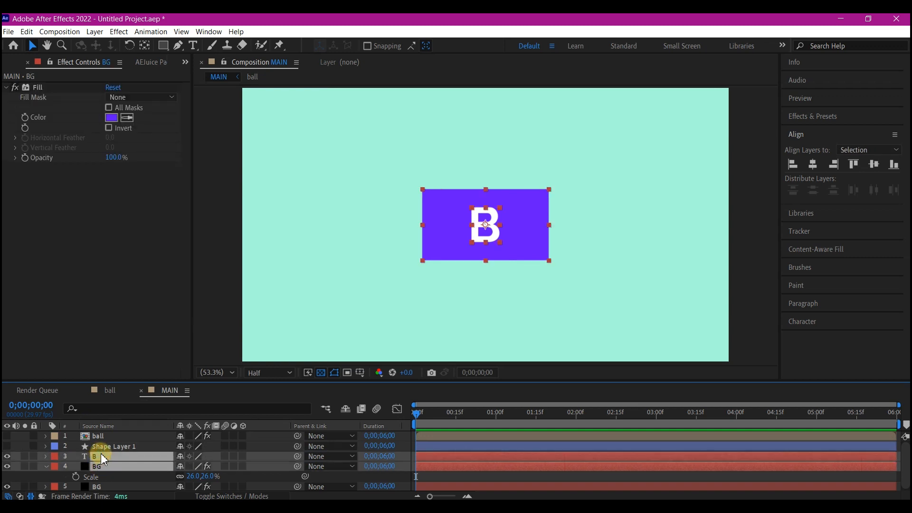
pyautogui.click(243, 456)
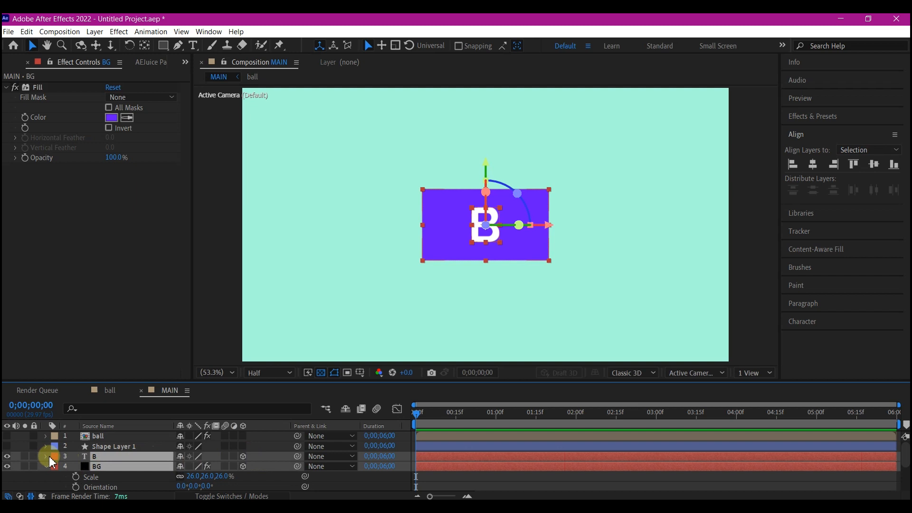
# Parent the B text layer to the blue-violet BG layer
pyautogui.click(17, 458)
pyautogui.click(103, 458)
pyautogui.moveTo(298, 461); pyautogui.dragTo(107, 470)
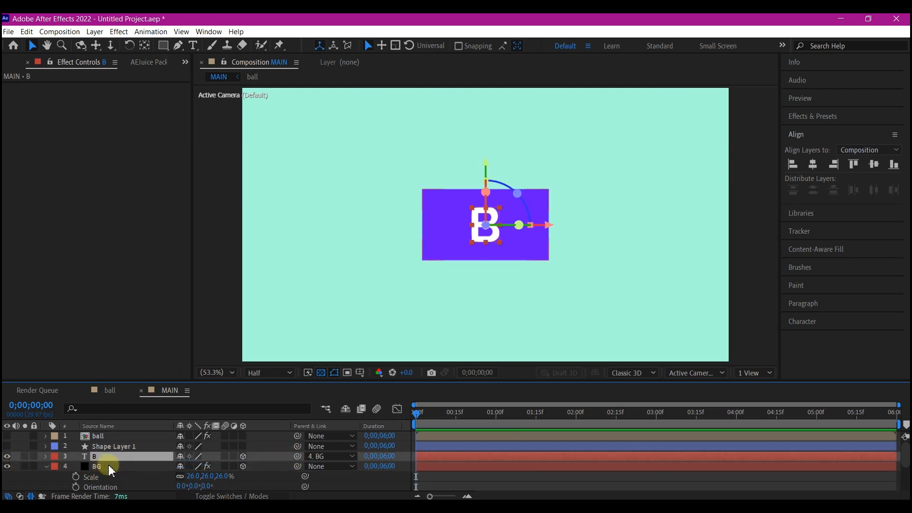
# Tilt the blue-violet rectangle back around its X axis like a floor tile and lower it to Y position 888
pyautogui.click(108, 467)
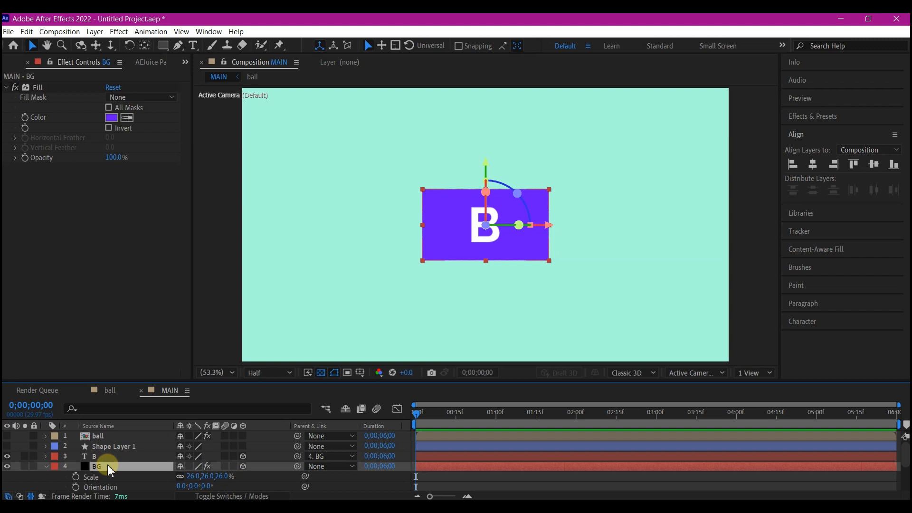
pyautogui.scroll(-1, 110, 471)
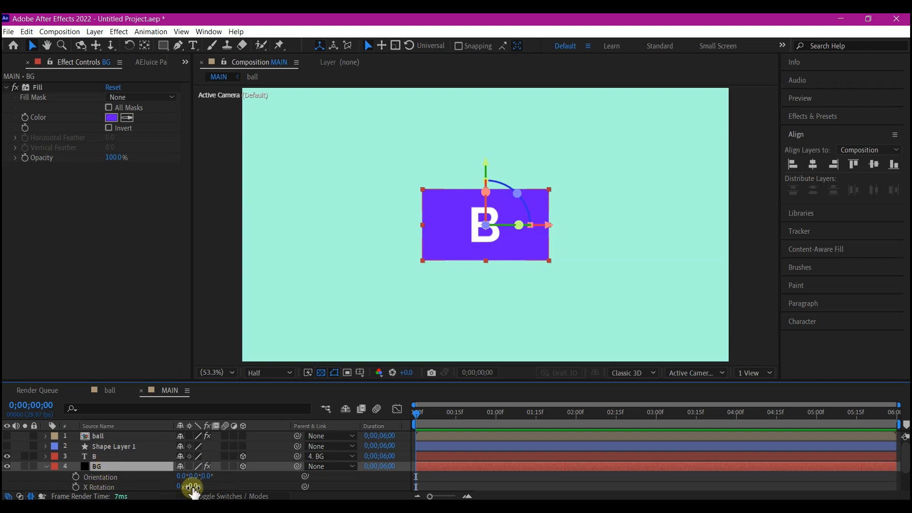
pyautogui.moveTo(192, 487); pyautogui.dragTo(458, 421)
pyautogui.press('p')
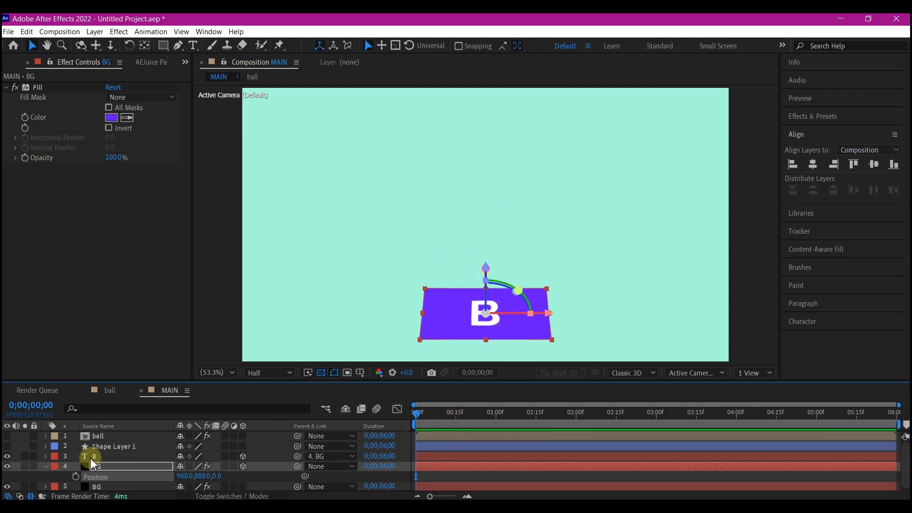
# Make the ball and Shape Layer 1 visible again
pyautogui.click(95, 447)
pyautogui.keyDown('shift'); pyautogui.click(95, 436); pyautogui.keyUp('shift')
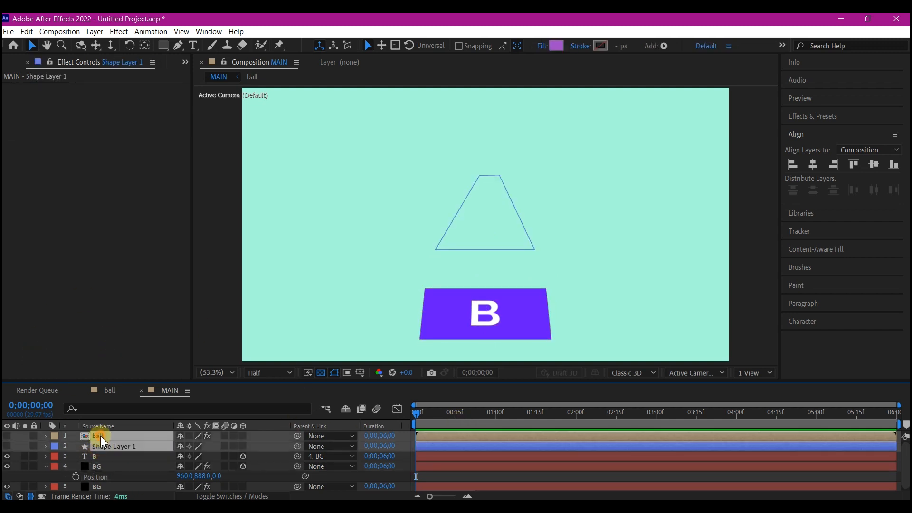
pyautogui.moveTo(7, 446); pyautogui.dragTo(7, 436)
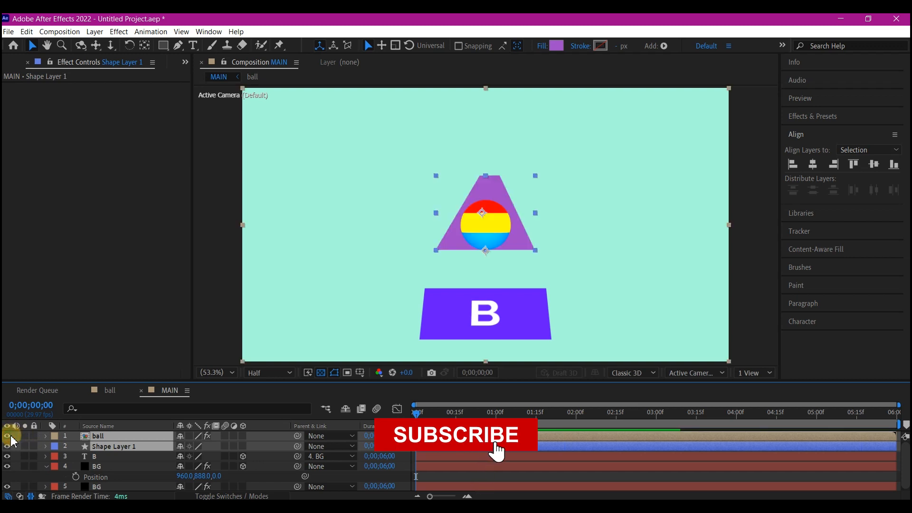
# Duplicate the blue-violet rectangle with its B text and parent the text copy to the rectangle copy beneath it
pyautogui.click(98, 467)
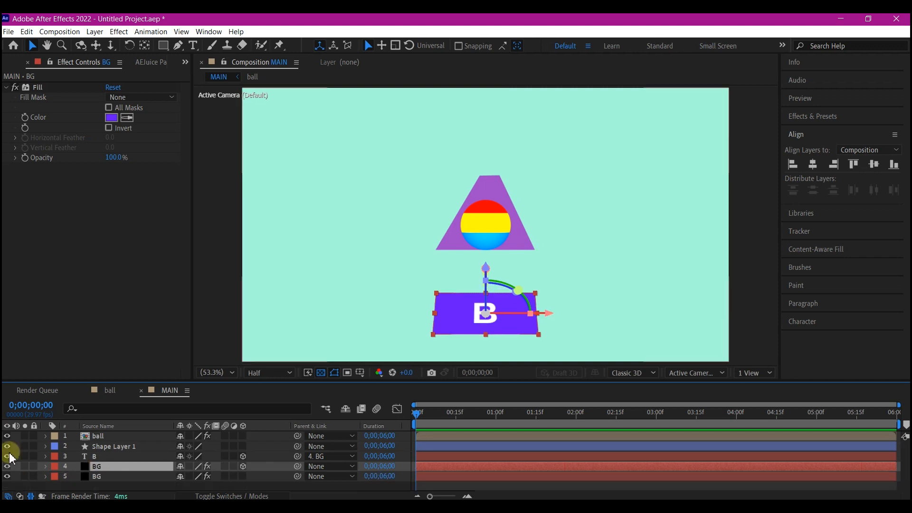
pyautogui.keyDown('shift'); pyautogui.click(95, 456); pyautogui.keyUp('shift')
pyautogui.hotkey('ctrl', 'd')
pyautogui.moveTo(114, 478); pyautogui.dragTo(114, 462)
pyautogui.click(114, 456)
pyautogui.moveTo(298, 456)
pyautogui.mouseDown()
pyautogui.moveTo(124, 458)
pyautogui.moveTo(114, 467)
pyautogui.mouseUp()
# Shift the rectangle copy to X position 557, beside the original tile, and change its Fill color to dark green
pyautogui.click(113, 466)
pyautogui.press('p')
pyautogui.moveTo(185, 476); pyautogui.dragTo(24, 483)
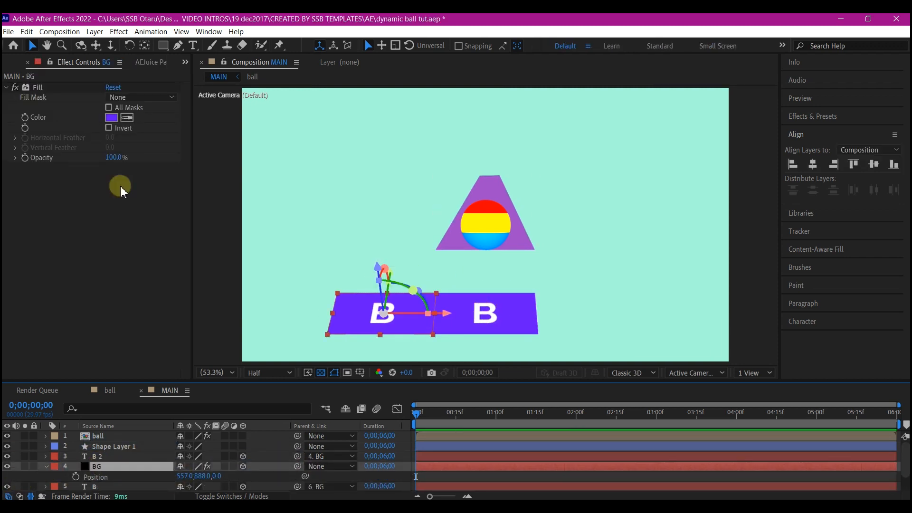
pyautogui.click(111, 118)
pyautogui.click(500, 424)
pyautogui.click(593, 317)
# Change the text on the green tile to 6
pyautogui.doubleClick(98, 456)
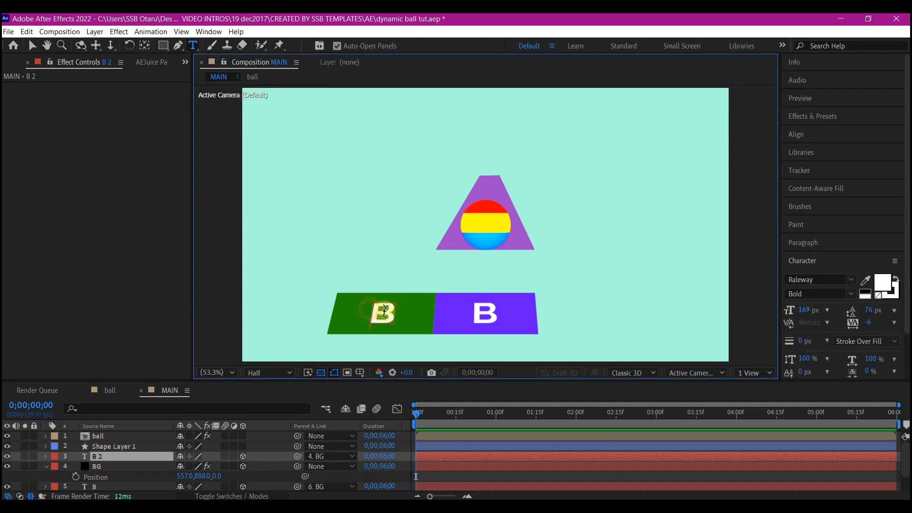
pyautogui.write('3')
pyautogui.press('BackSpace')
pyautogui.write('6')
pyautogui.click(32, 45)
# Duplicate the green tile and its 6 text, placing the tile copy directly below the new text layer
pyautogui.click(109, 467)
pyautogui.keyDown('shift'); pyautogui.click(109, 456); pyautogui.keyUp('shift')
pyautogui.hotkey('ctrl', 'd')
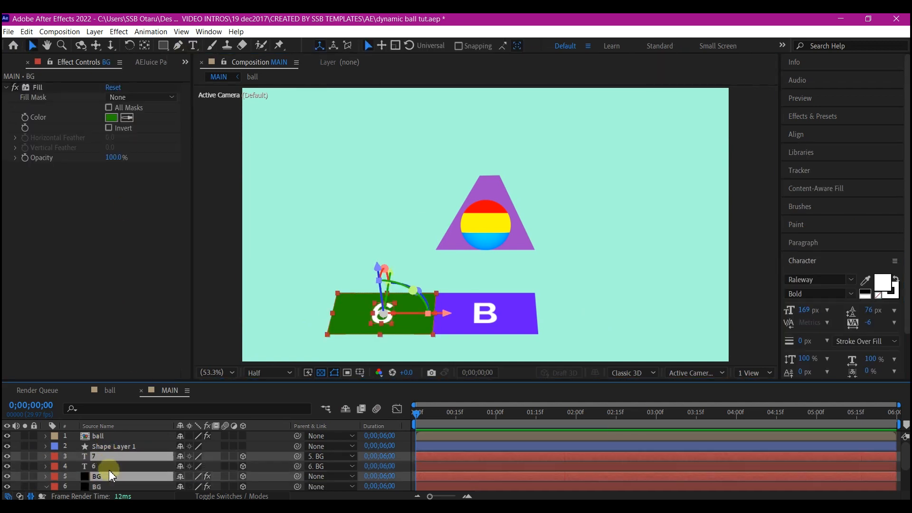
pyautogui.moveTo(109, 476); pyautogui.dragTo(114, 462)
pyautogui.moveTo(446, 314); pyautogui.dragTo(668, 289)
pyautogui.hotkey('ctrl', 'z')
# Move the new green tile copy to X position 1359, on the other side of the B tile, and fill it orange
pyautogui.click(122, 465)
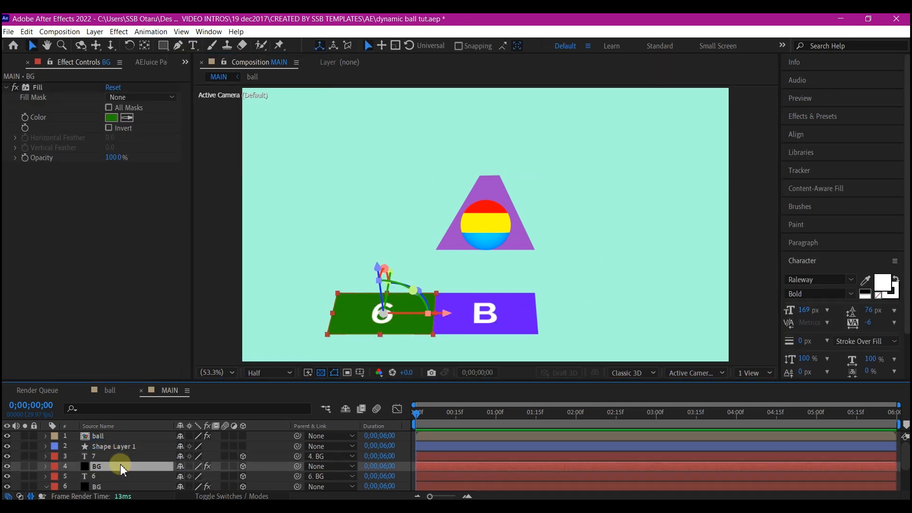
pyautogui.press('p')
pyautogui.moveTo(185, 476); pyautogui.dragTo(660, 447)
pyautogui.click(111, 118)
pyautogui.click(499, 452)
pyautogui.moveTo(463, 333); pyautogui.dragTo(484, 315)
pyautogui.click(593, 318)
# Change the Fill color of the full-frame mint BG layer just beneath the blue-violet tile to near-white F7F7F7
pyautogui.scroll(-3, 109, 472)
pyautogui.click(112, 485)
pyautogui.click(111, 117)
pyautogui.moveTo(347, 326); pyautogui.dragTo(317, 322)
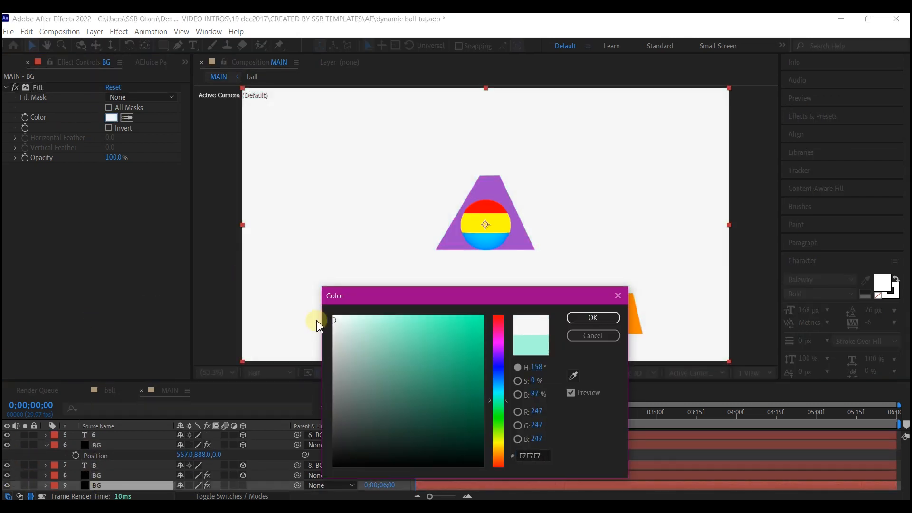
pyautogui.click(593, 318)
# Scale and position the near-white layer as a small box between the trapezoid's base and the B tile
pyautogui.click(112, 486)
pyautogui.press('s')
pyautogui.scroll(-1, 112, 486)
pyautogui.moveTo(189, 475); pyautogui.dragTo(363, 430)
pyautogui.press('p')
pyautogui.scroll(3, 102, 456)
# Try spinning the ball with CC Sphere Rotation X at 206°, and undo the change
pyautogui.click(103, 437)
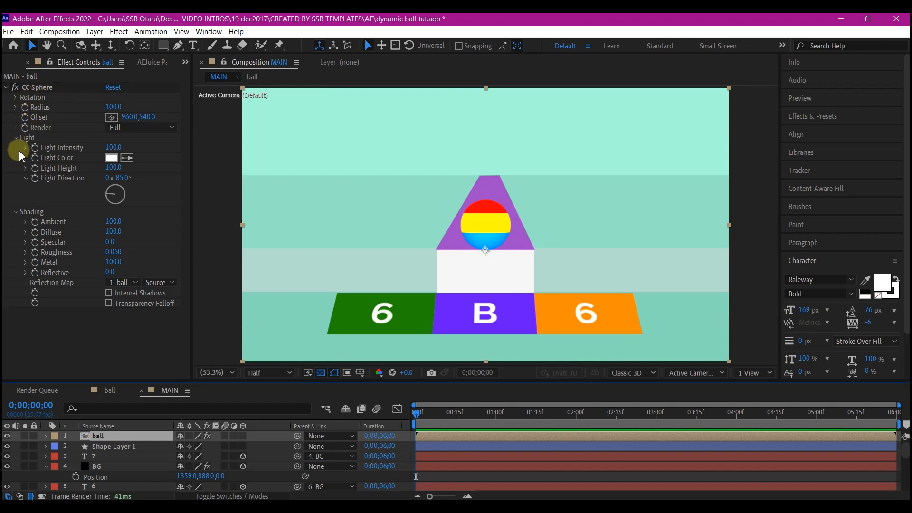
pyautogui.click(16, 97)
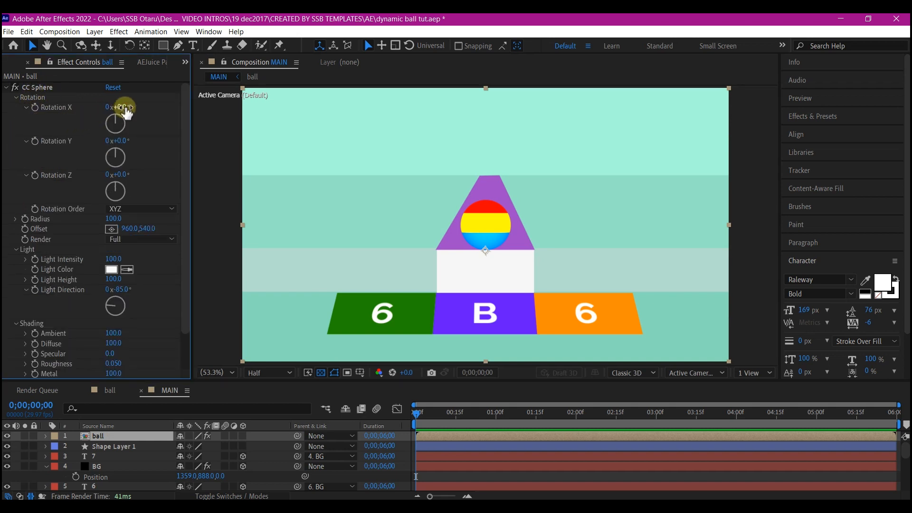
pyautogui.moveTo(124, 108); pyautogui.dragTo(246, 108)
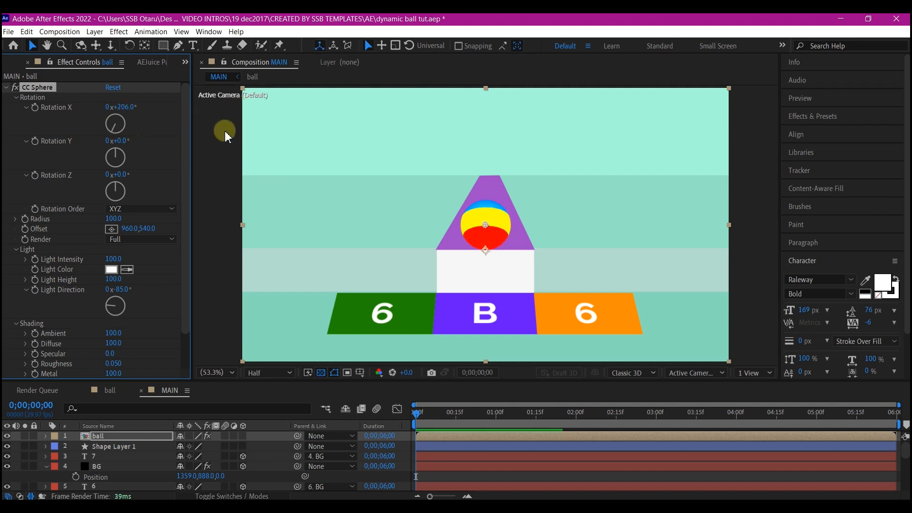
pyautogui.hotkey('ctrl', 'z')
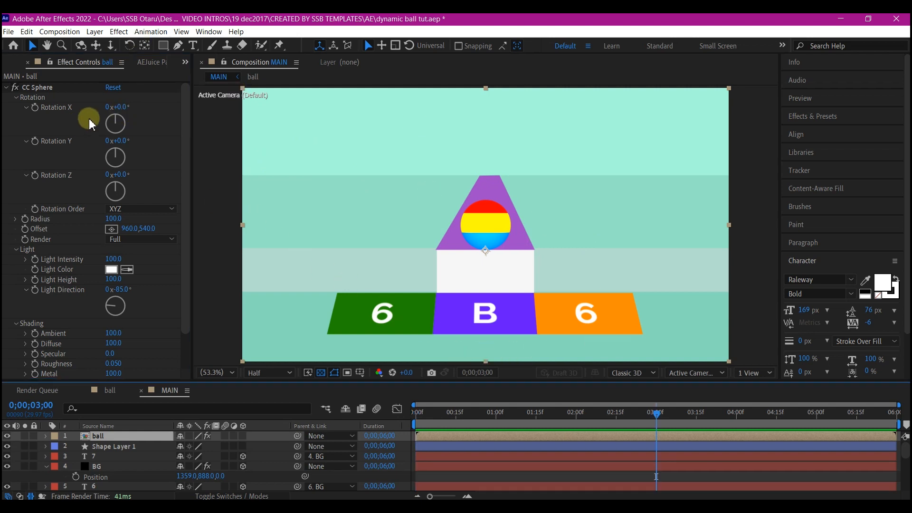
# Keyframe the ball's CC Sphere Rotation X at 3 seconds with a value of -2x-315°
pyautogui.click(34, 108)
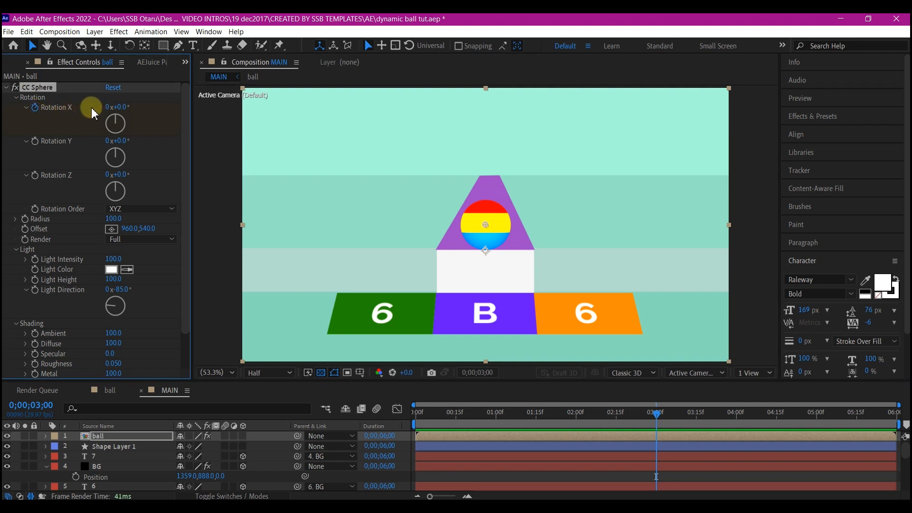
pyautogui.click(107, 106)
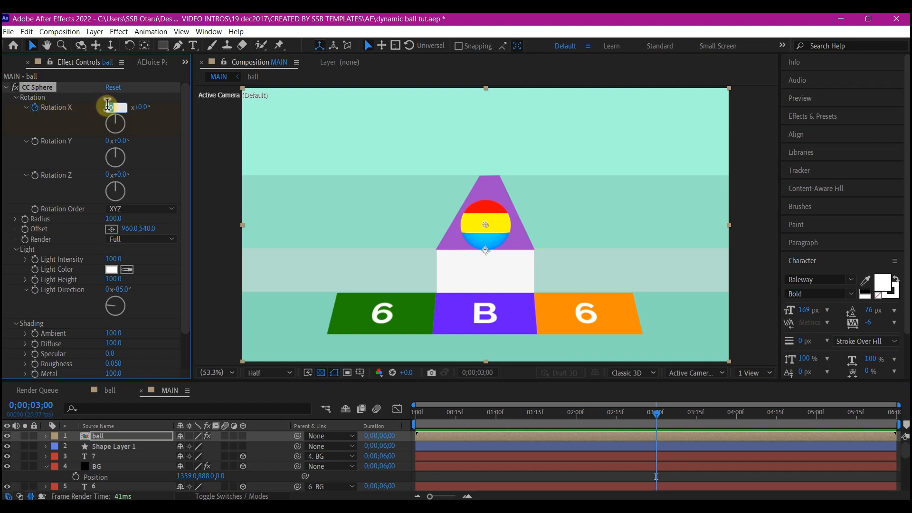
pyautogui.write('-')
pyautogui.write('2x-315.0°')
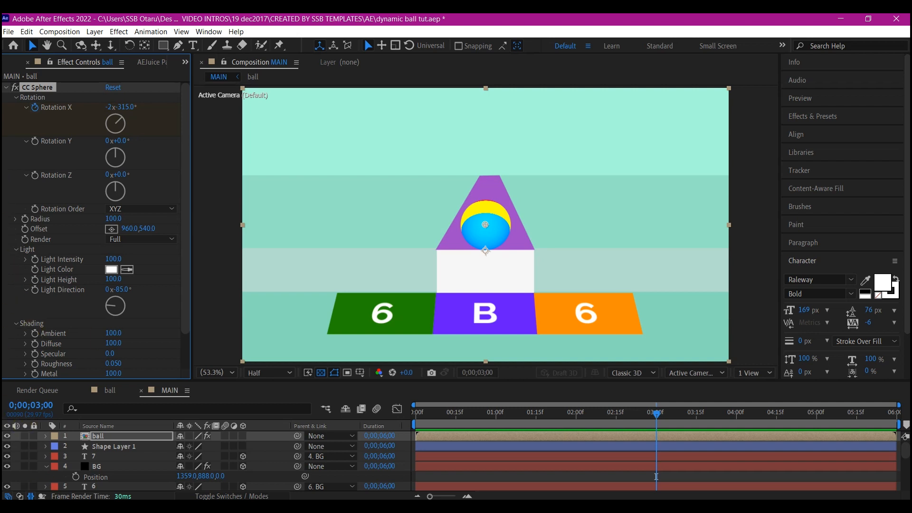
# Add Position and Scale keyframes to the ball layer at 3 seconds
pyautogui.click(117, 436)
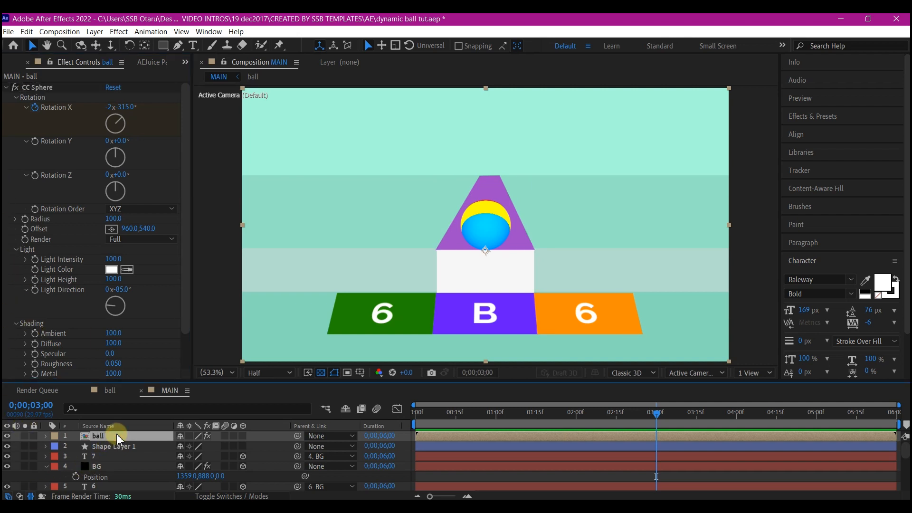
pyautogui.press('p')
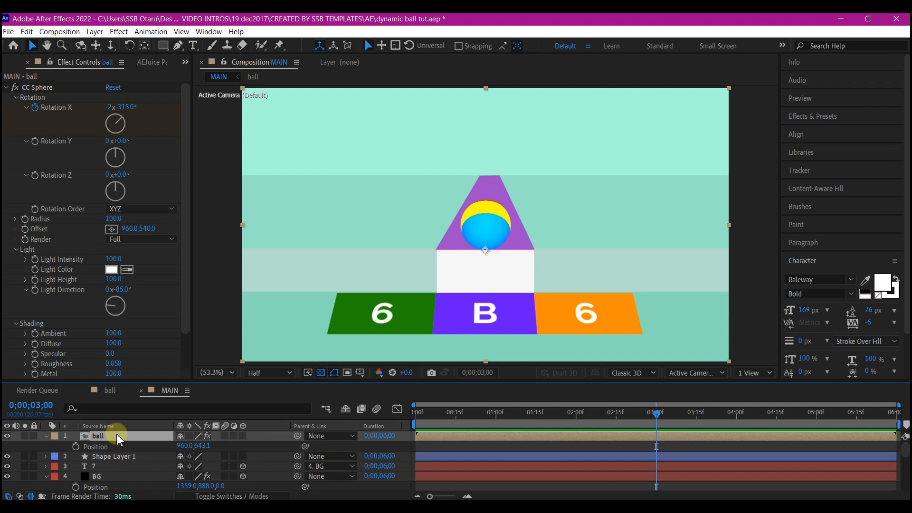
pyautogui.click(77, 447)
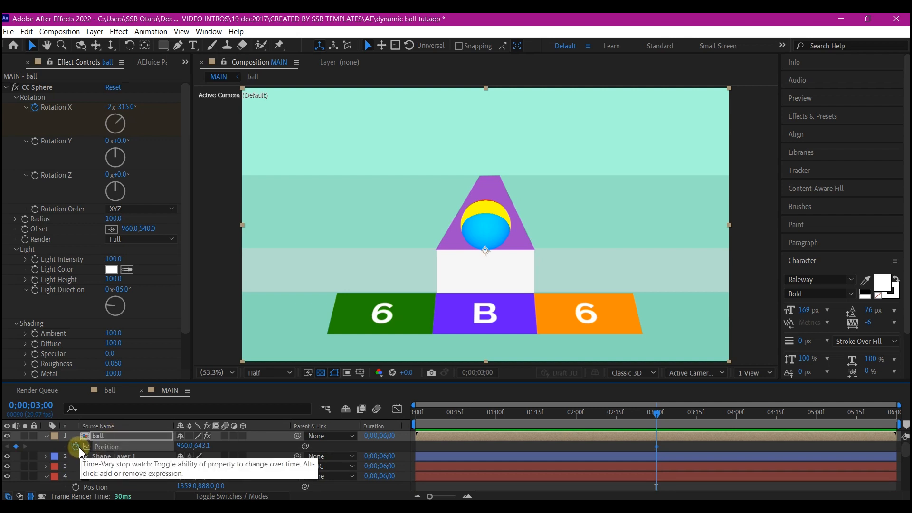
pyautogui.hotkey('shift', 's')
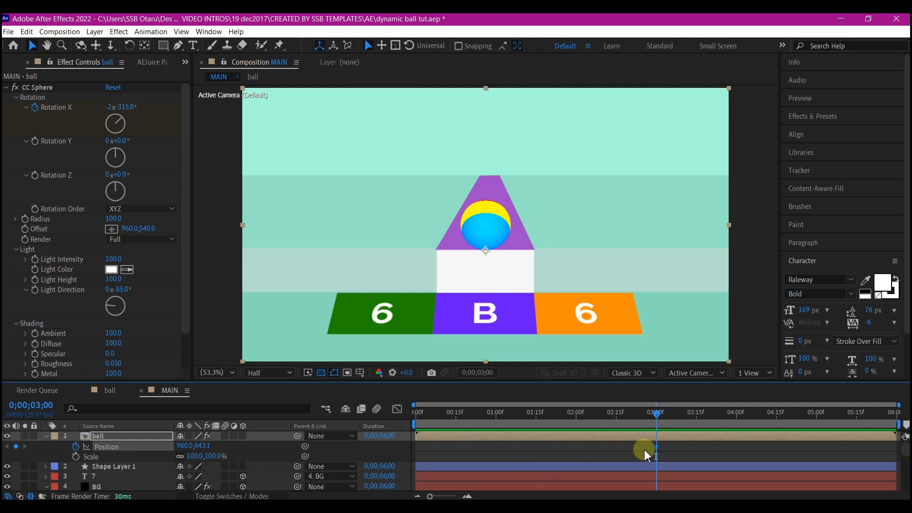
pyautogui.click(75, 457)
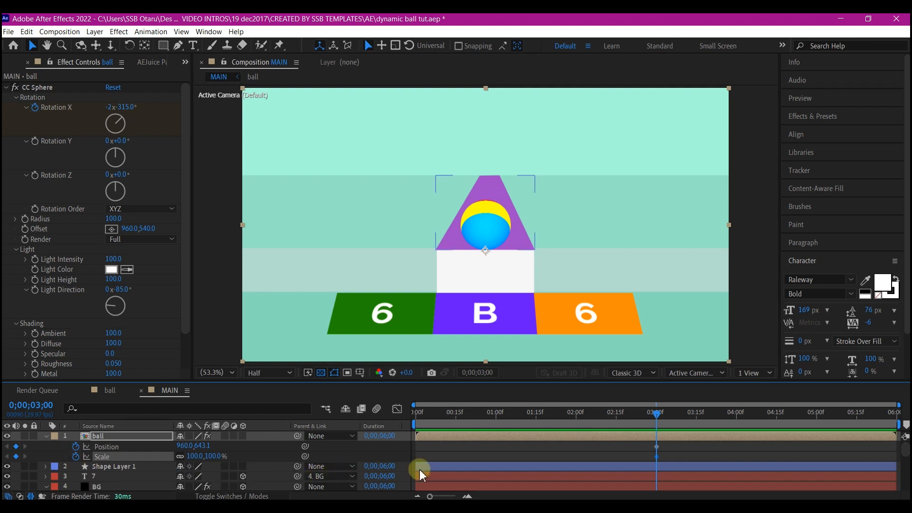
# Reveal the ball's keyframed properties and set its Scale to 50% at the 0-second mark
pyautogui.press('u')
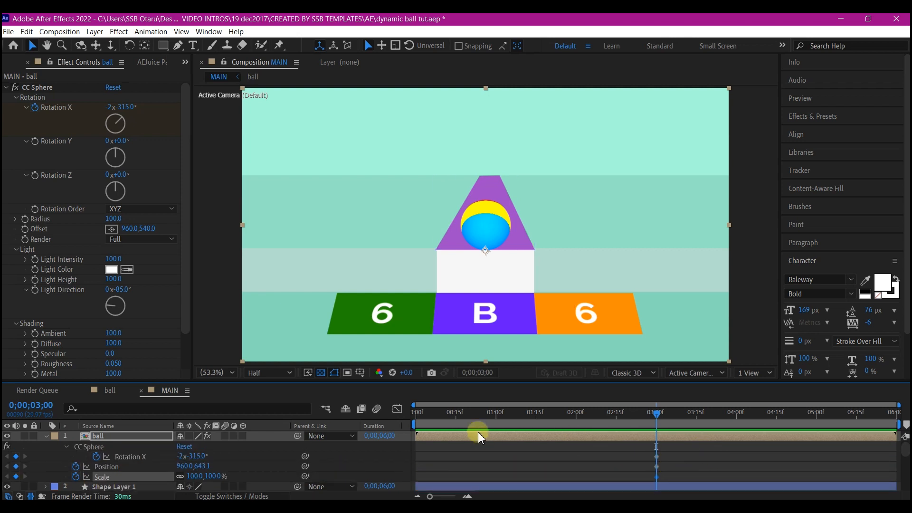
pyautogui.moveTo(458, 408); pyautogui.dragTo(408, 419)
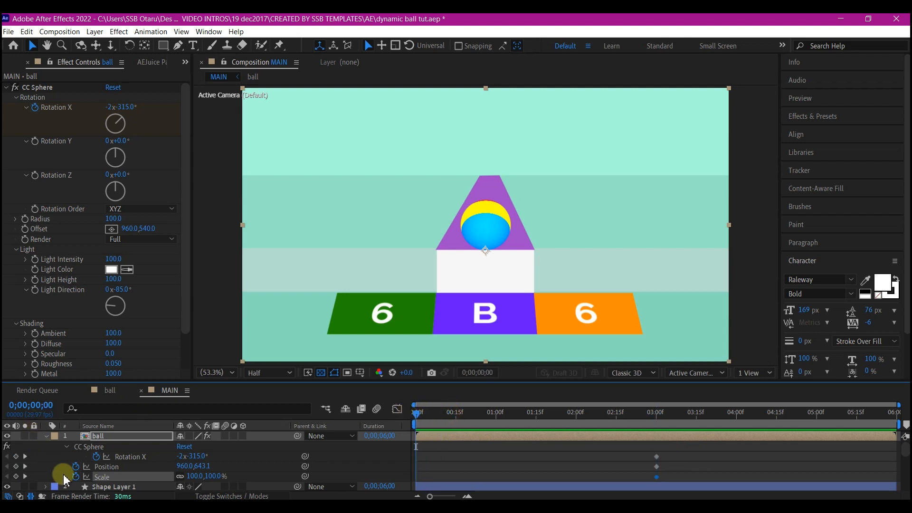
pyautogui.click(192, 477)
pyautogui.write('50')
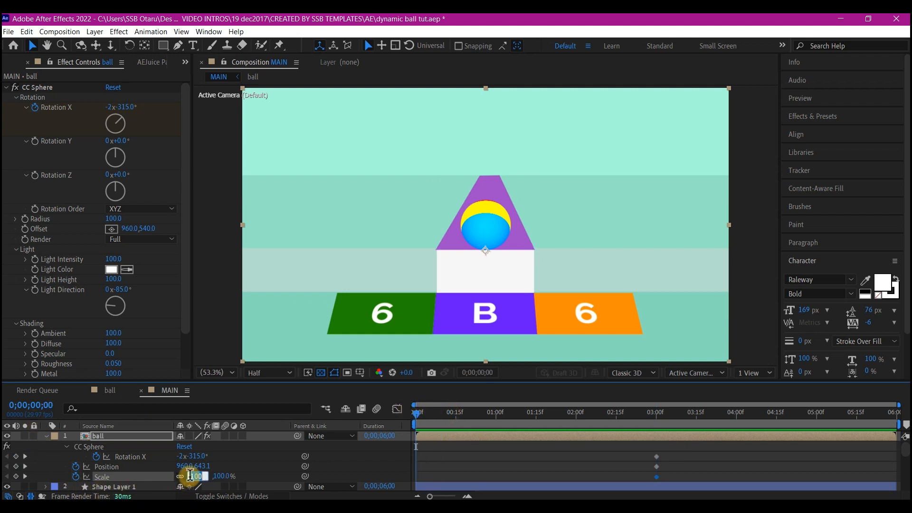
pyautogui.press('Return')
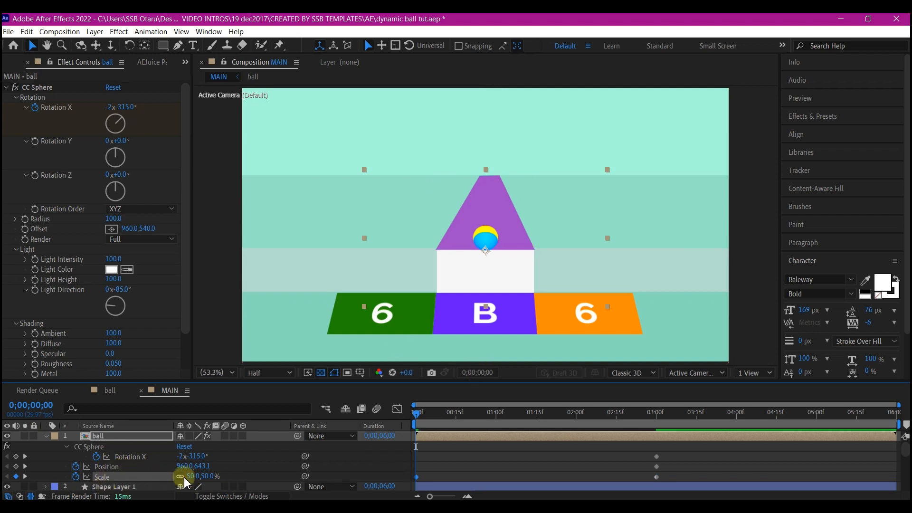
# Set the ball's Position to 978, 354.1 and Rotation X to 0° at the 0-second mark, check the motion, and save the project
pyautogui.moveTo(203, 466); pyautogui.dragTo(31, 462)
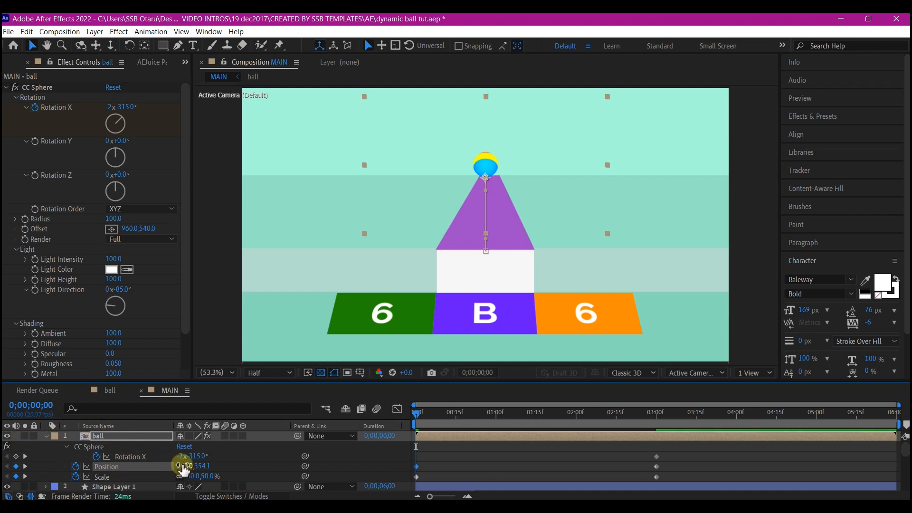
pyautogui.moveTo(182, 466); pyautogui.dragTo(193, 465)
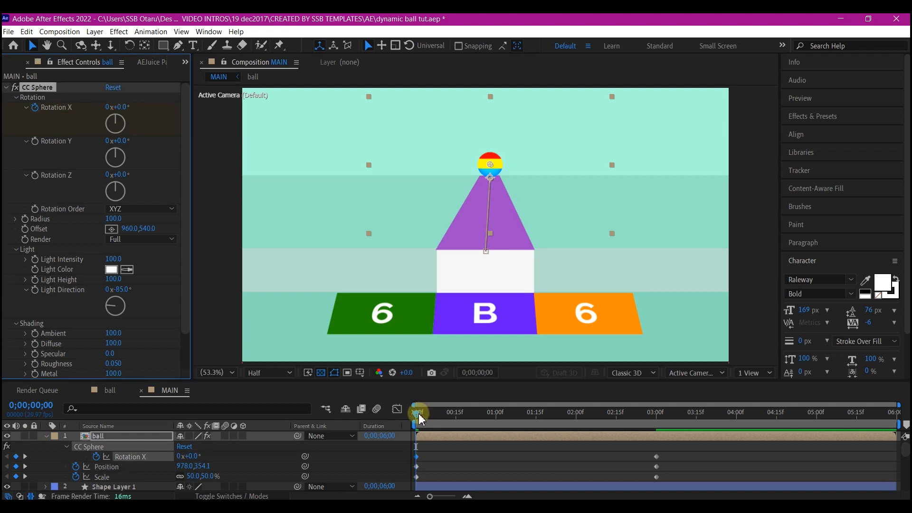
pyautogui.moveTo(418, 416); pyautogui.dragTo(671, 435)
pyautogui.hotkey('ctrl', 's')
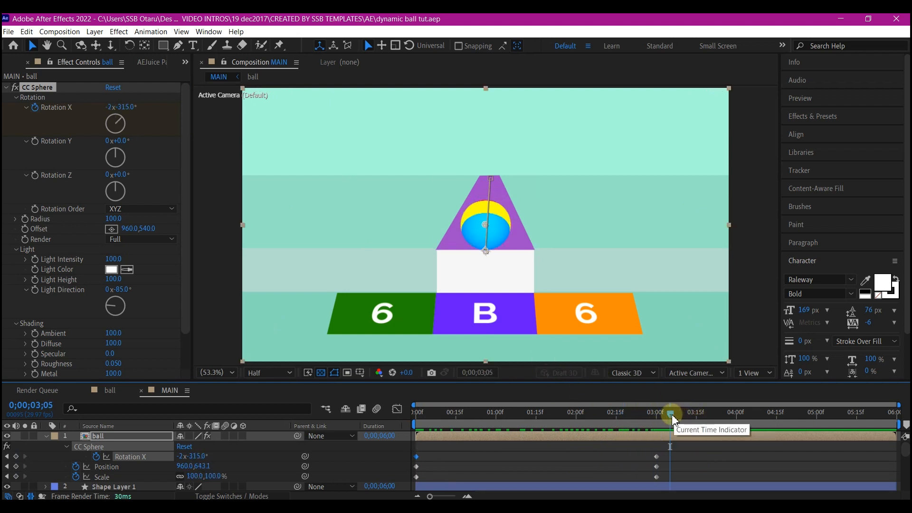
# Keyframe the ball at 0;00;03;21 with Position 960, 701.1 and CC Sphere Rotation X -3x-68°
pyautogui.moveTo(677, 414); pyautogui.dragTo(693, 419)
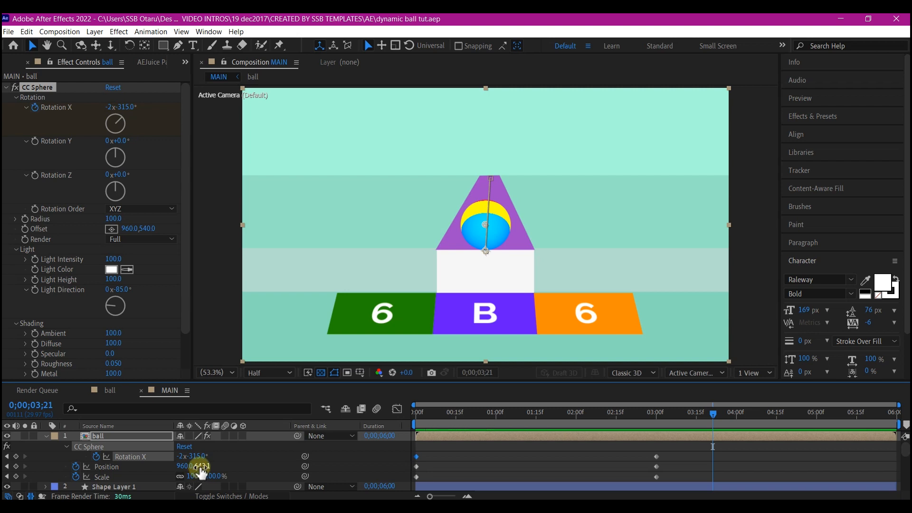
pyautogui.moveTo(202, 469); pyautogui.dragTo(239, 460)
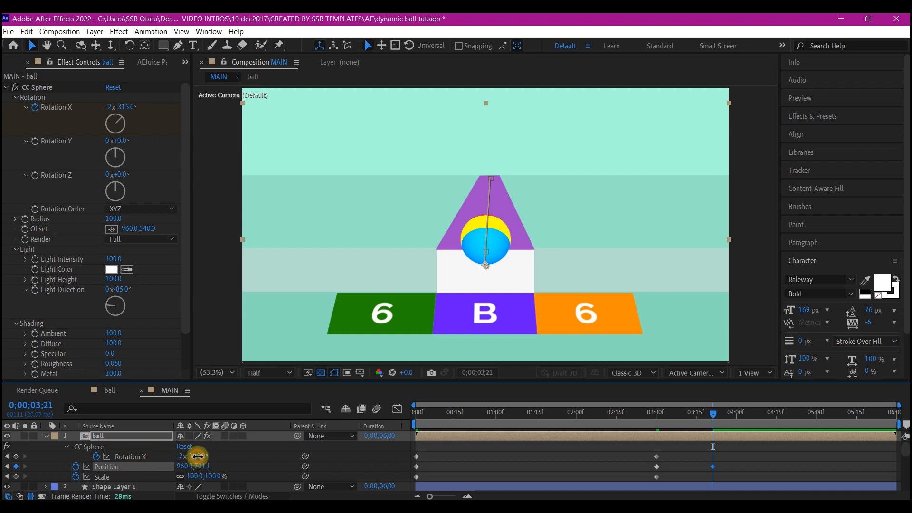
pyautogui.moveTo(197, 457); pyautogui.dragTo(136, 462)
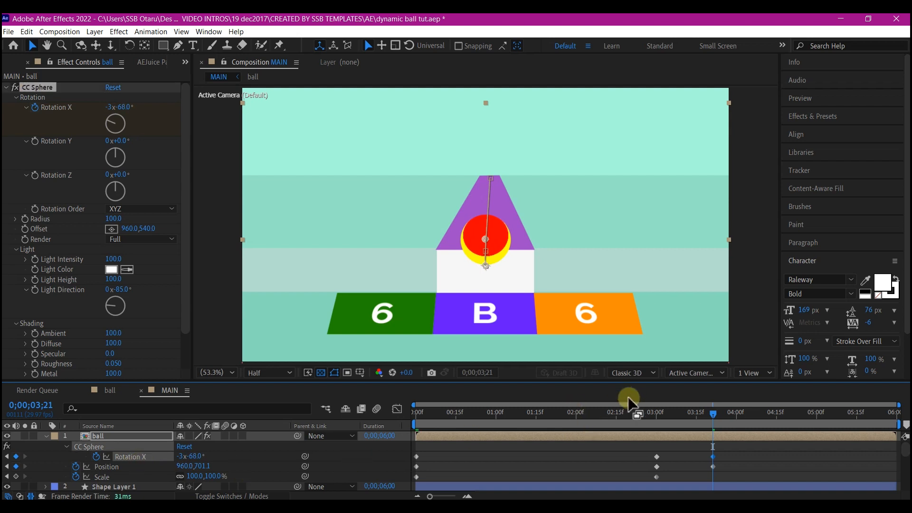
# Keyframe the ball's vertical Position at 915.1 at 0;00;03;29 and at 652.1 at 0;00;04;06
pyautogui.moveTo(715, 418); pyautogui.dragTo(735, 414)
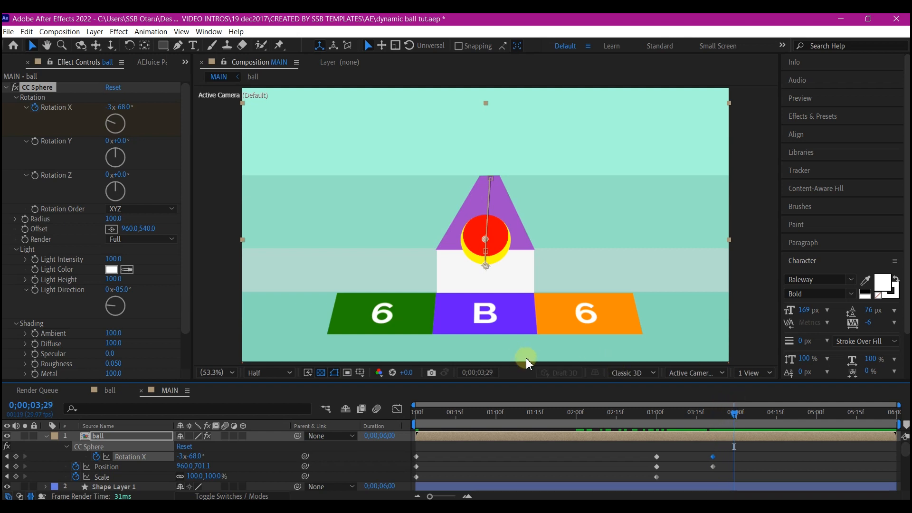
pyautogui.click(126, 436)
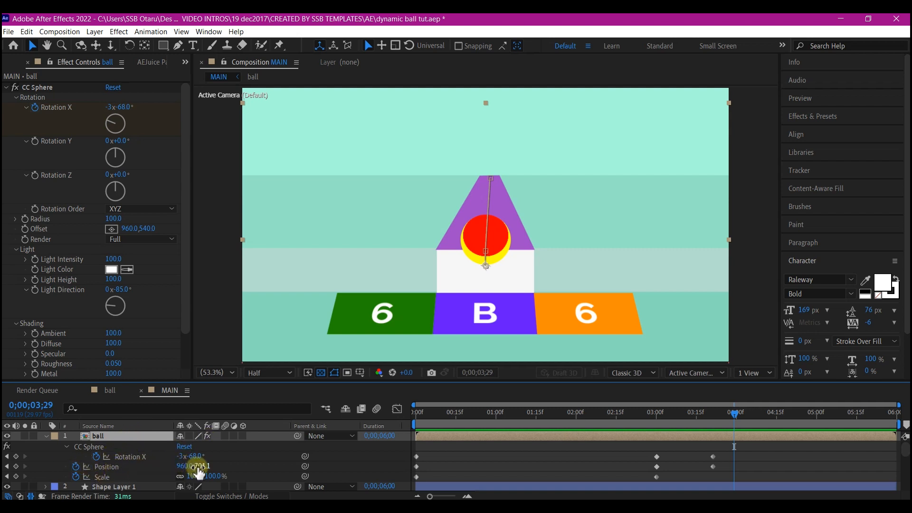
pyautogui.moveTo(197, 467); pyautogui.dragTo(362, 432)
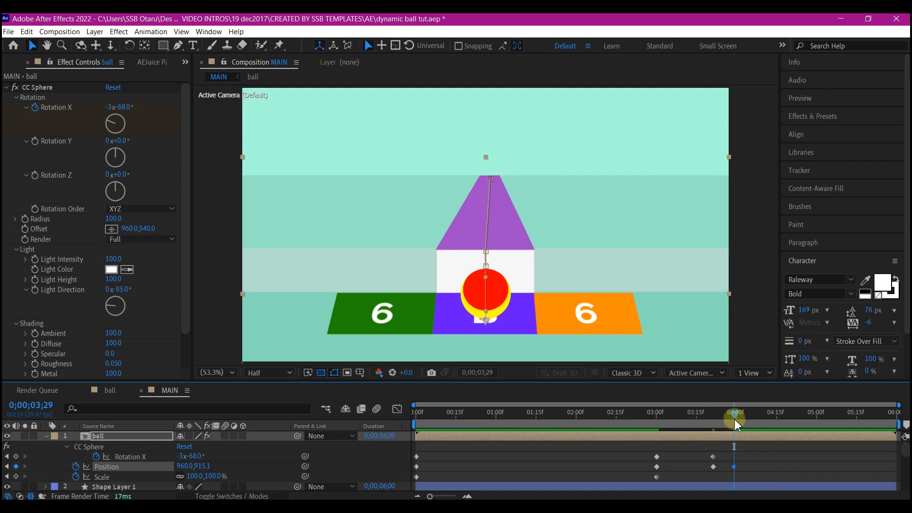
pyautogui.moveTo(738, 421); pyautogui.dragTo(757, 425)
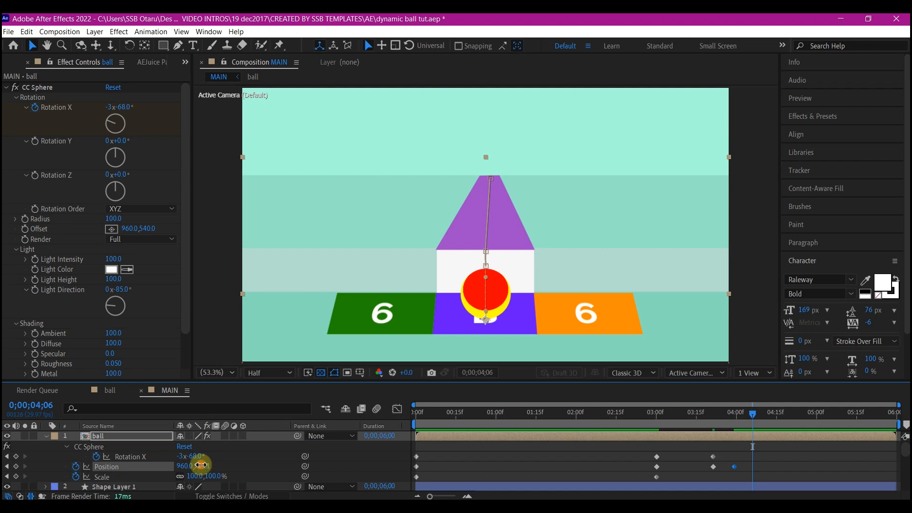
pyautogui.moveTo(201, 466); pyautogui.dragTo(20, 484)
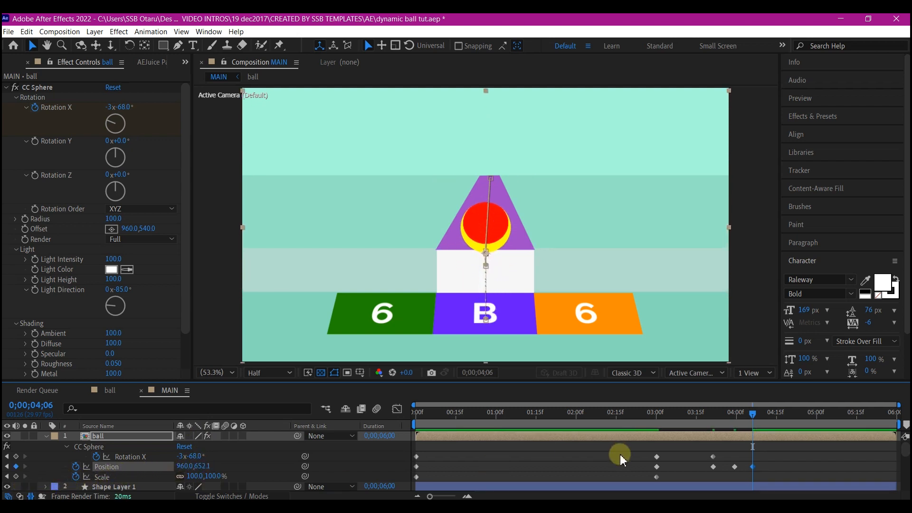
# Copy the ball's Position keyframe at 0;00;03;29 and paste it at 0;00;04;11
pyautogui.moveTo(751, 417); pyautogui.dragTo(766, 416)
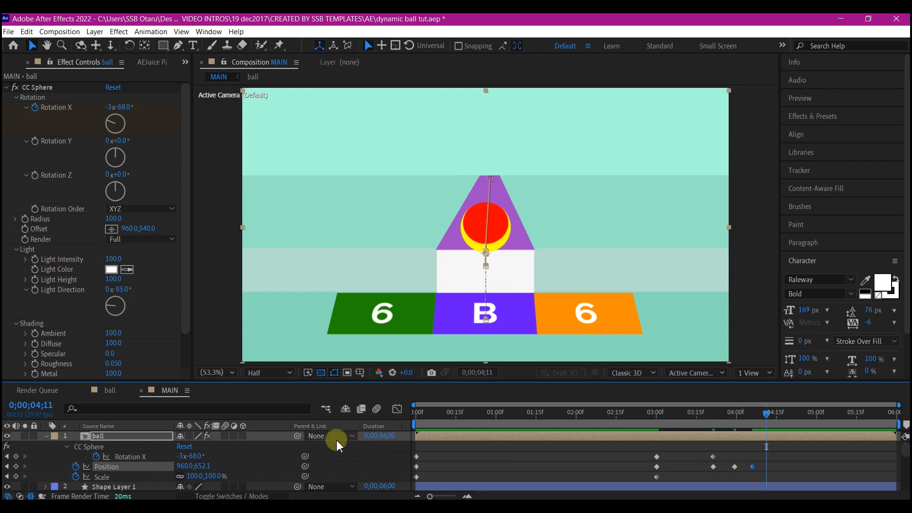
pyautogui.click(736, 467)
pyautogui.click(738, 456)
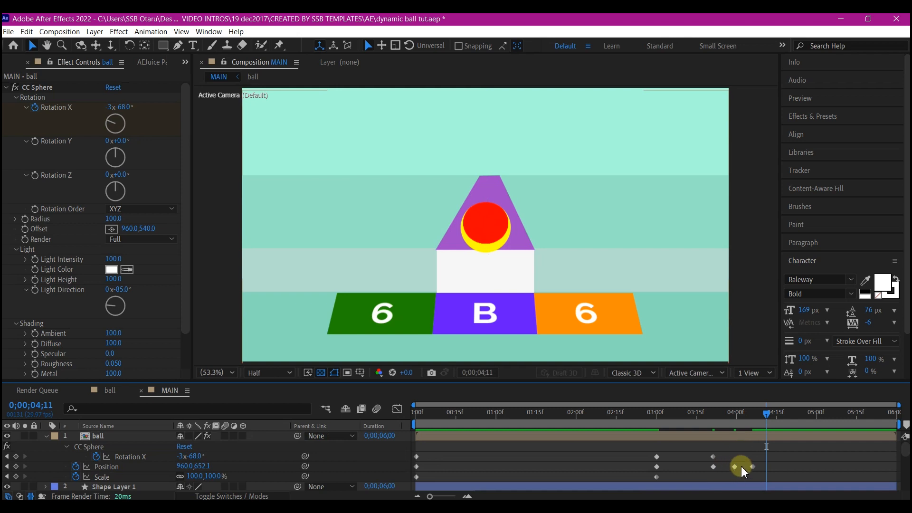
pyautogui.click(736, 466)
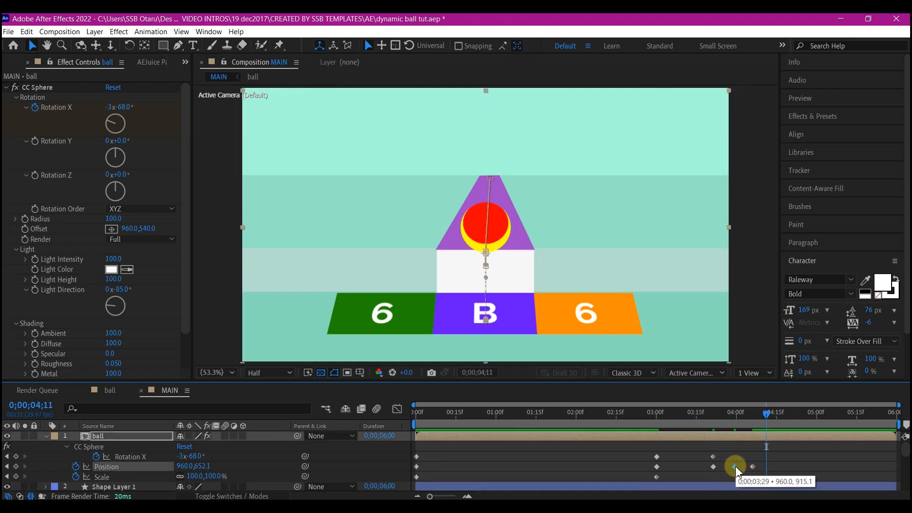
pyautogui.hotkey('ctrl', 'c')
pyautogui.hotkey('ctrl', 'v')
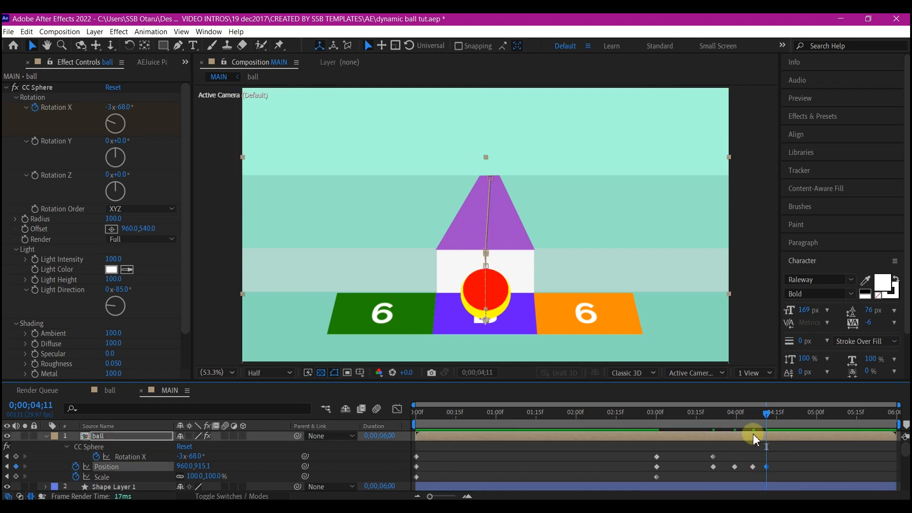
# Keyframe the ball's vertical Position at 784.1 at 0;00;04;17 and paste the copied 915.1 keyframe at 0;00;04;22
pyautogui.moveTo(766, 418); pyautogui.dragTo(782, 421)
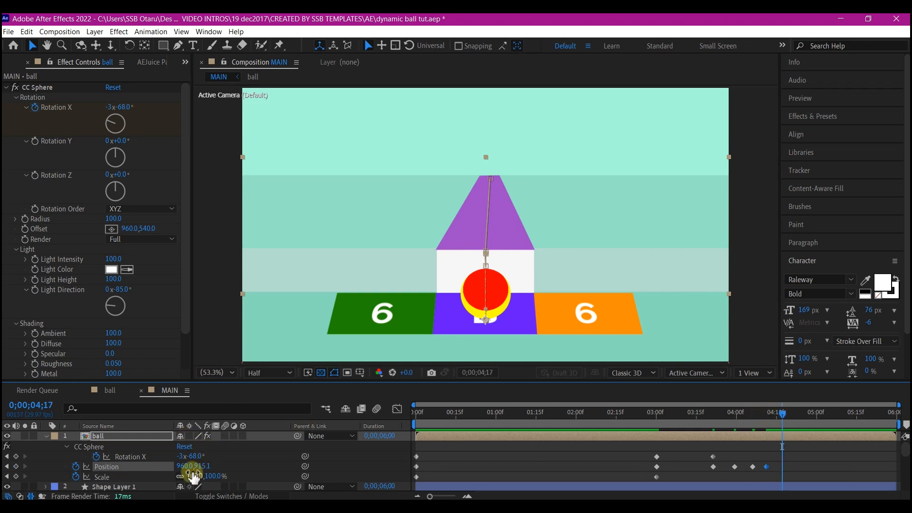
pyautogui.moveTo(197, 469); pyautogui.dragTo(115, 475)
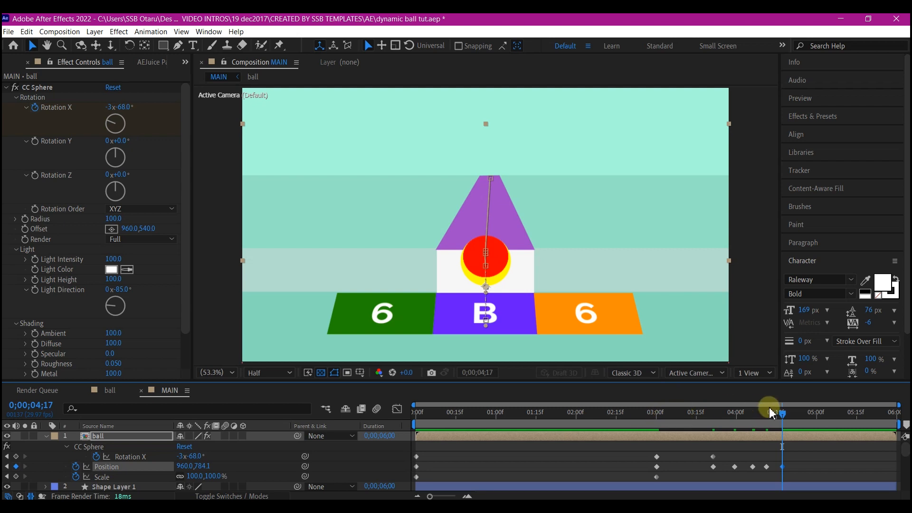
pyautogui.moveTo(782, 414); pyautogui.dragTo(798, 418)
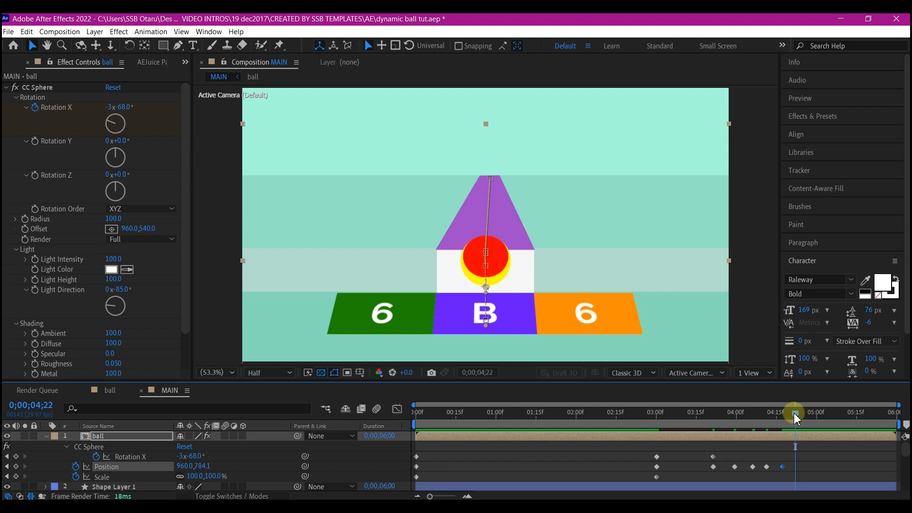
pyautogui.hotkey('ctrl', 'v')
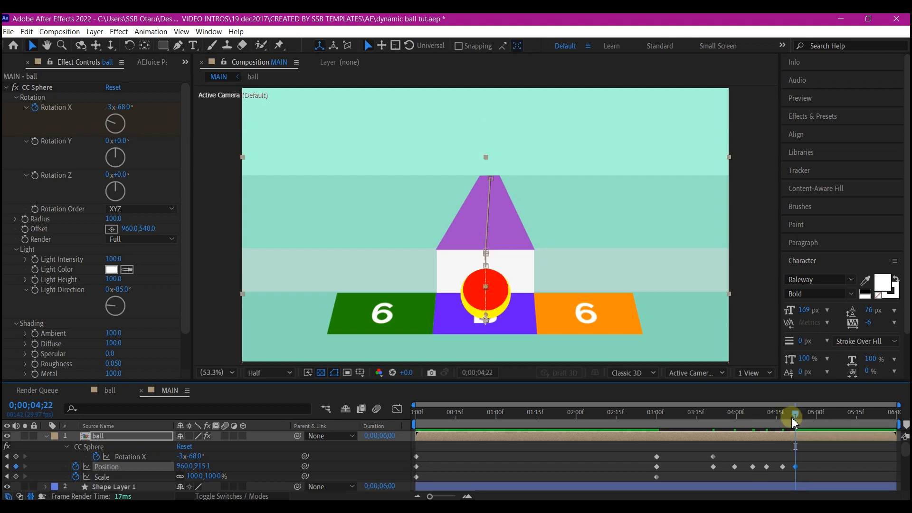
# Move the ball out of frame at 0;00;05;07 with a Position of 960, 1557.1, and preview the animation from the start
pyautogui.moveTo(796, 418); pyautogui.dragTo(839, 420)
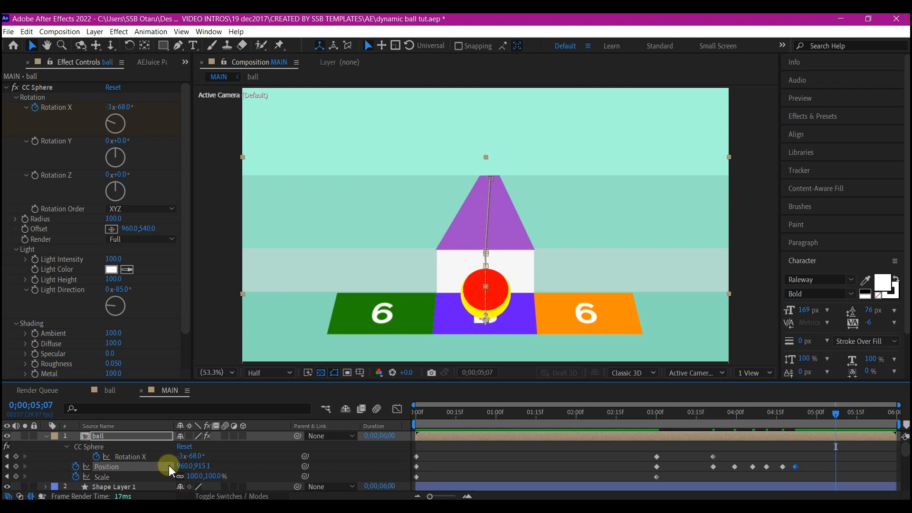
pyautogui.moveTo(198, 466); pyautogui.dragTo(679, 389)
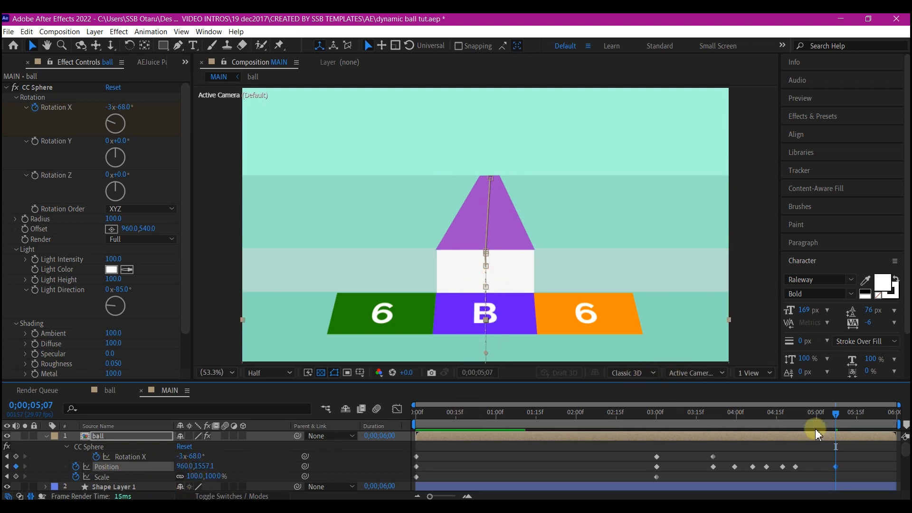
pyautogui.moveTo(478, 412); pyautogui.dragTo(372, 415)
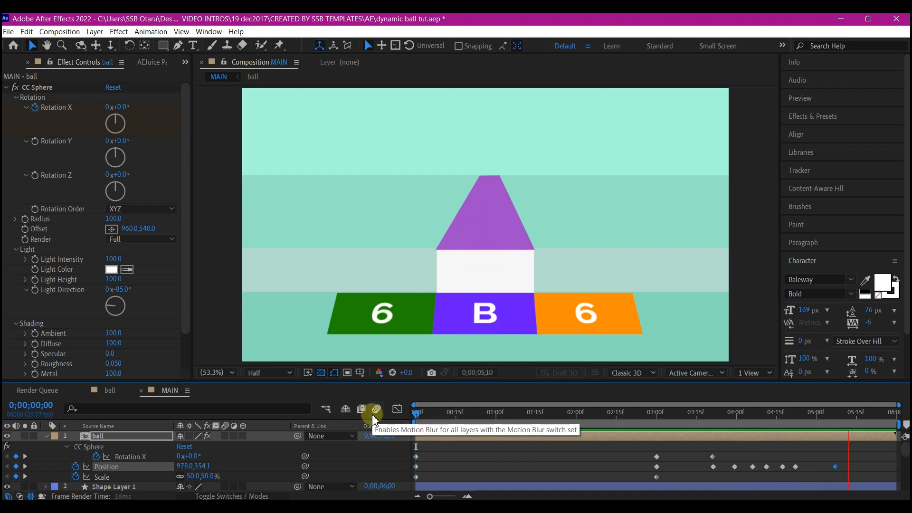
pyautogui.press('space')
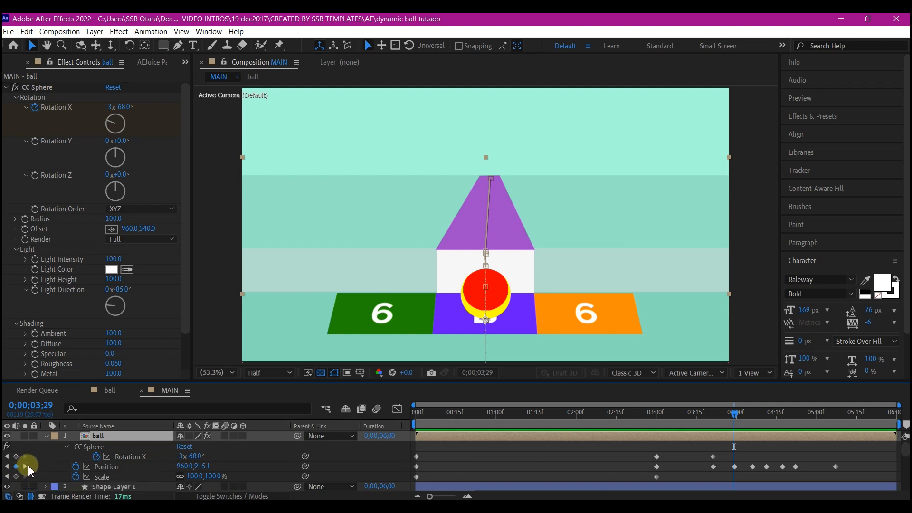
# Keyframe the ball's Rotation X at the 0;00;04;06 Position keyframe, and at 0;00;04;11 with a value of -3x-141°
pyautogui.click(25, 466)
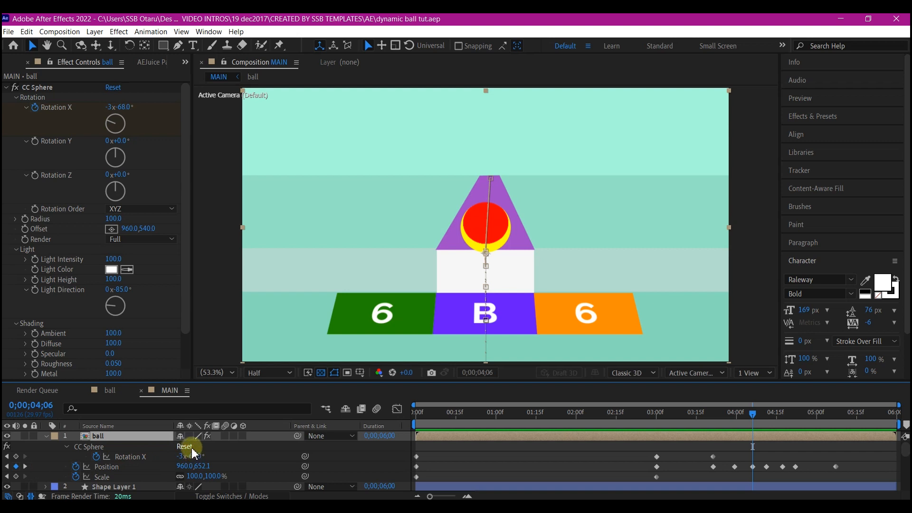
pyautogui.moveTo(193, 457); pyautogui.dragTo(94, 461)
pyautogui.press('k')
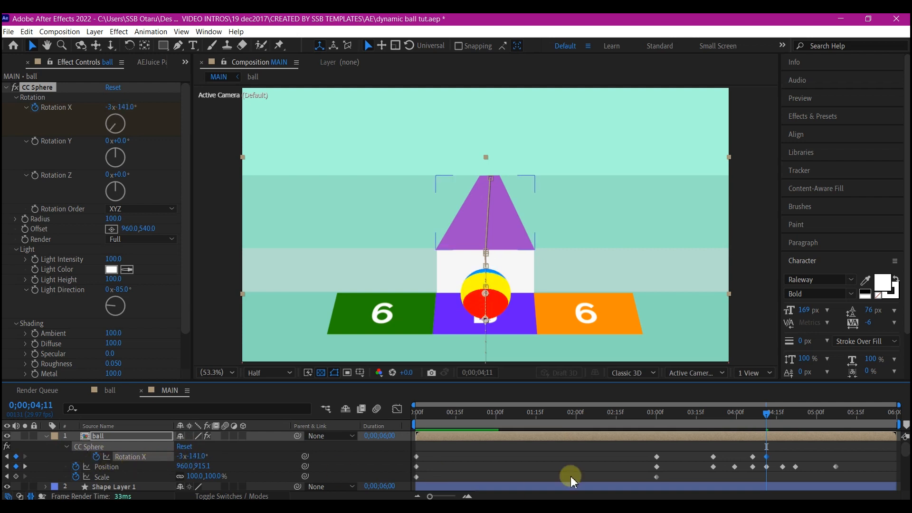
# Keyframe the ball's Rotation X at 0;00;04;17, at 0;00;04;22 with -3x-137° and at 0;00;05;07 with -2x-90°, and preview from the start
pyautogui.click(26, 467)
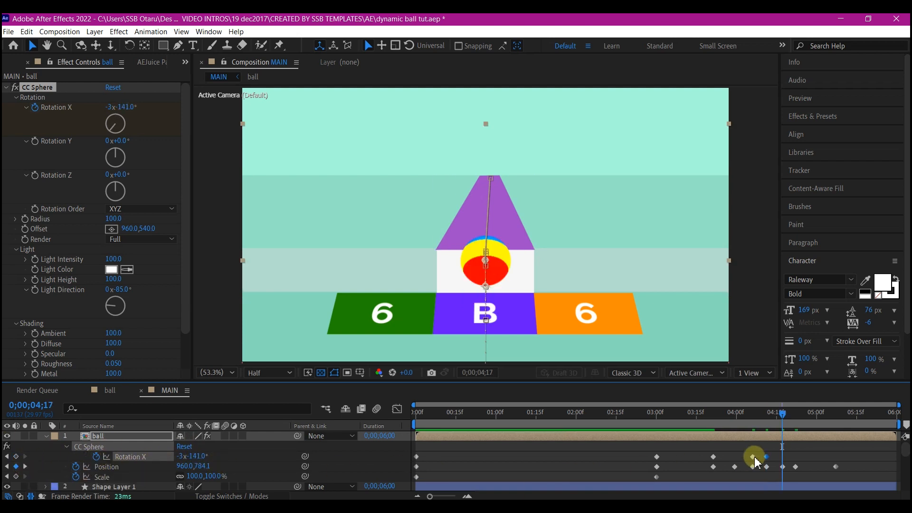
pyautogui.moveTo(190, 455); pyautogui.dragTo(141, 471)
pyautogui.click(25, 467)
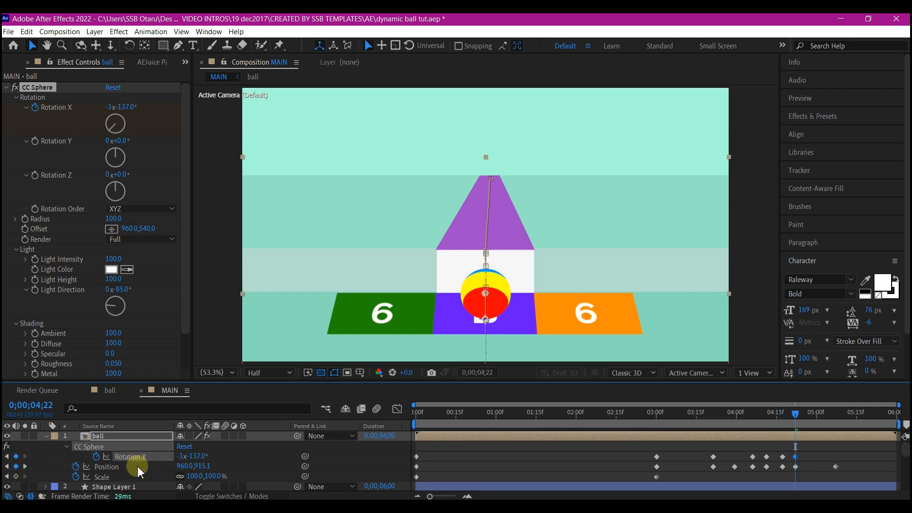
pyautogui.click(25, 466)
pyautogui.moveTo(194, 457); pyautogui.dragTo(453, 459)
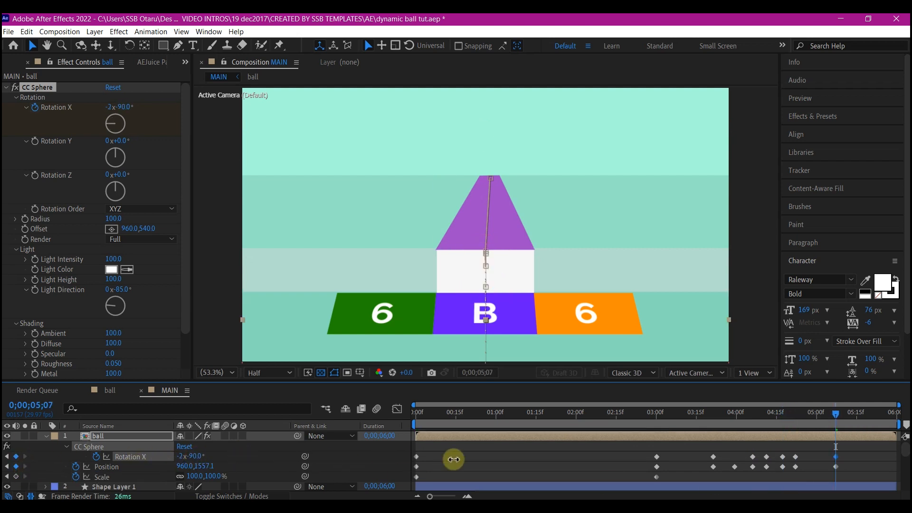
pyautogui.click(412, 421)
pyautogui.press('space')
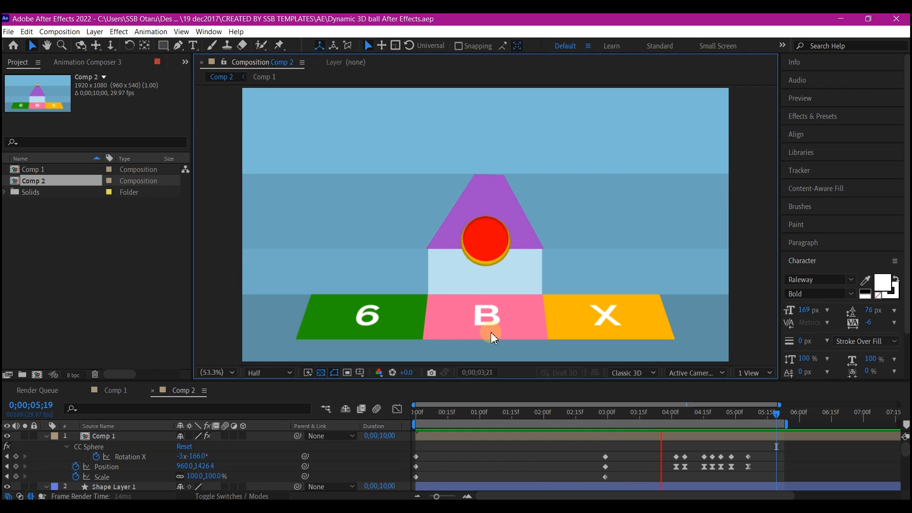
# Look through the tile and background layers of Comp 2 in the Dynamic 3D ball project, and replay its animation from the start
pyautogui.scroll(-5, 685, 463)
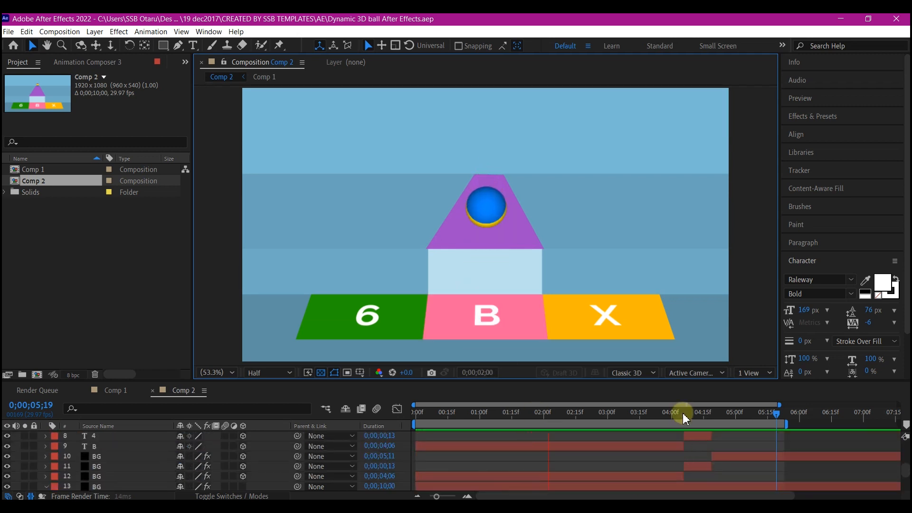
pyautogui.moveTo(681, 417); pyautogui.dragTo(399, 432)
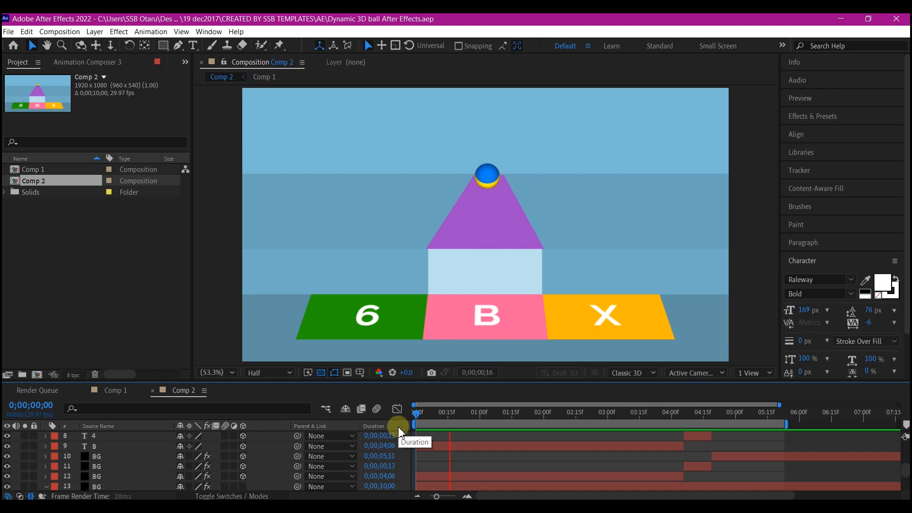